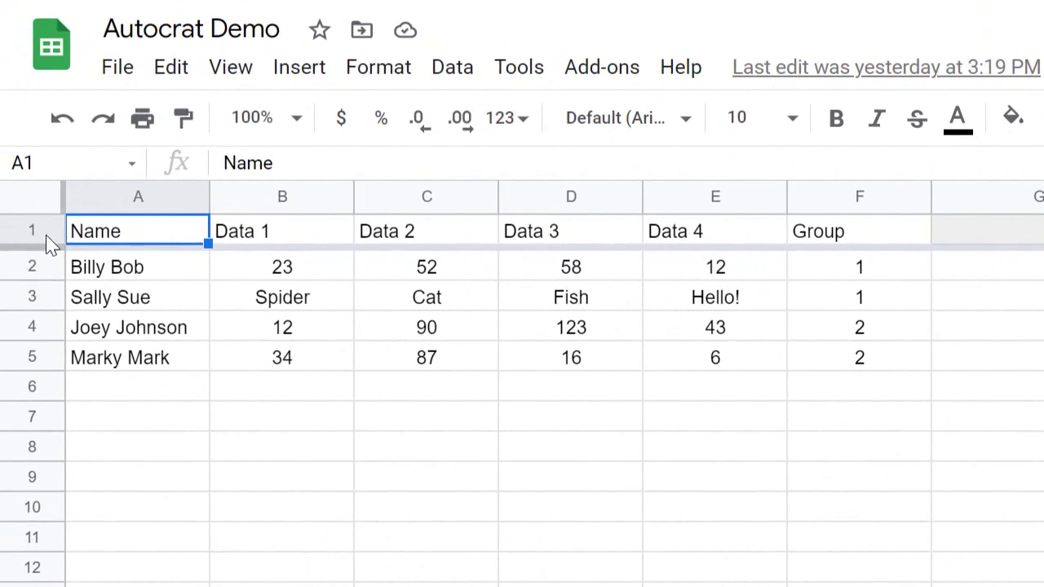
Examine the spreadsheet's header row and the opening and closing double angle brackets around the Name tag in the template document.
left_click(45, 235)
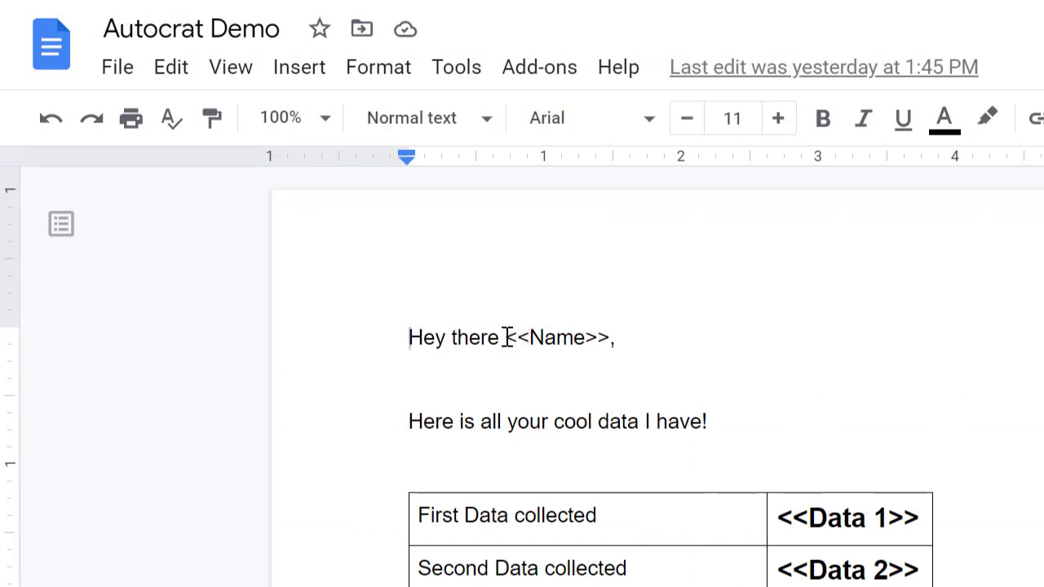
left_click_drag(505, 338, 530, 338)
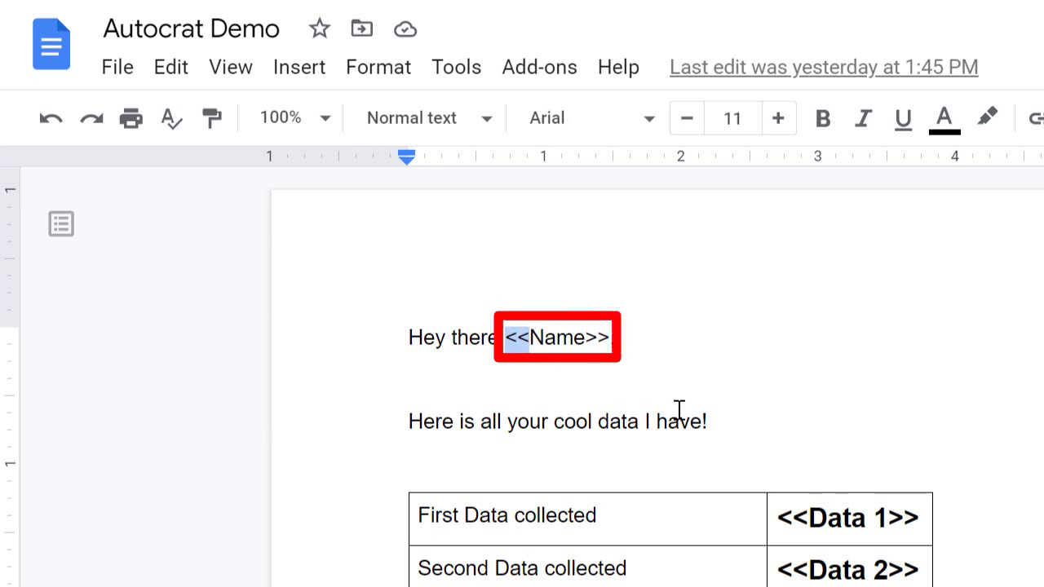
left_click(546, 337)
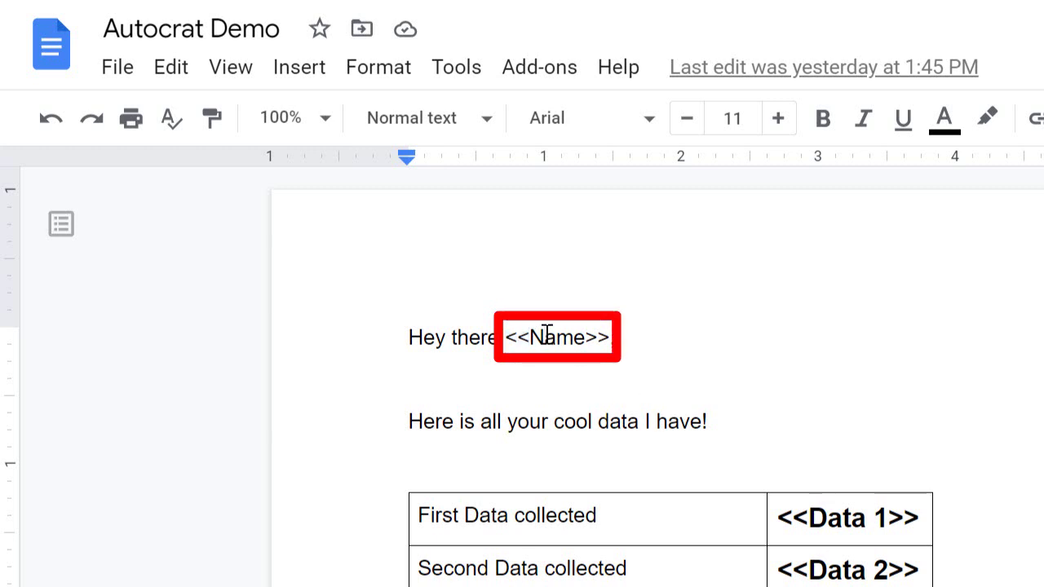
left_click_drag(586, 337, 610, 337)
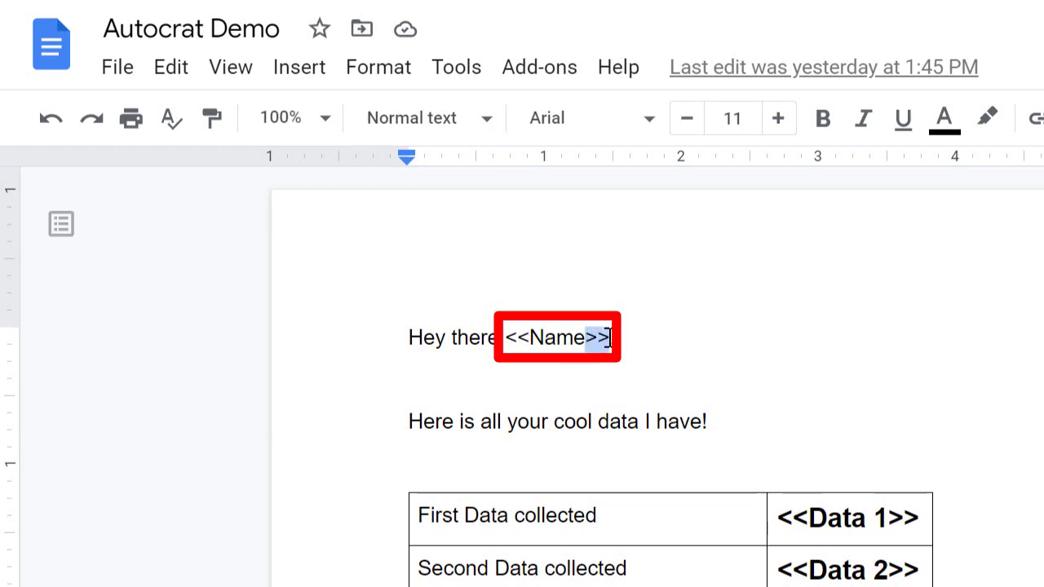
key("Down")
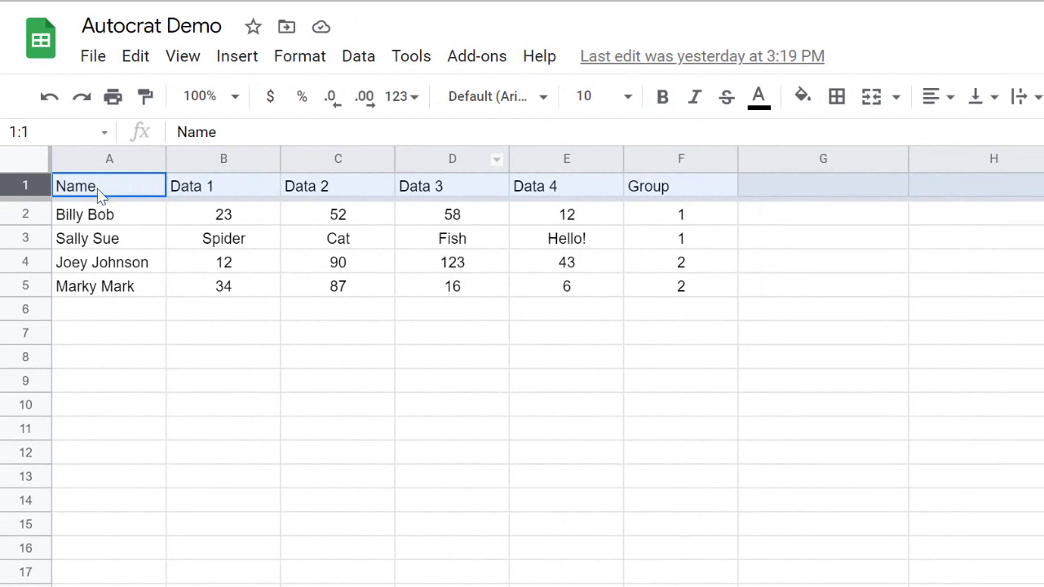
Compare the spreadsheet's Name and Data 1 headers and the first record's values with the template's merge tags.
left_click(98, 194)
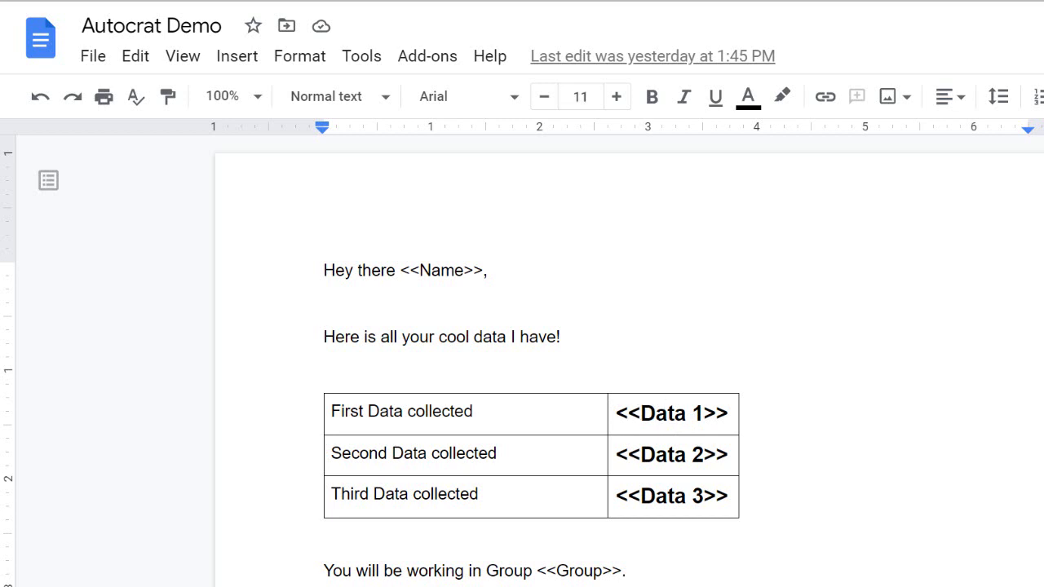
left_click(581, 1)
left_click(217, 189)
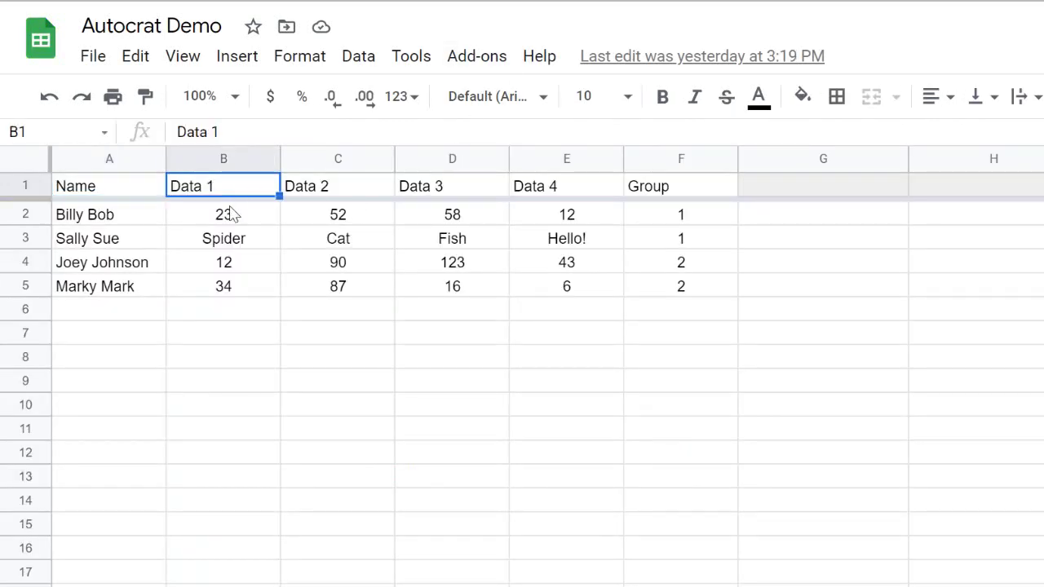
left_click(99, 218)
left_click(236, 225)
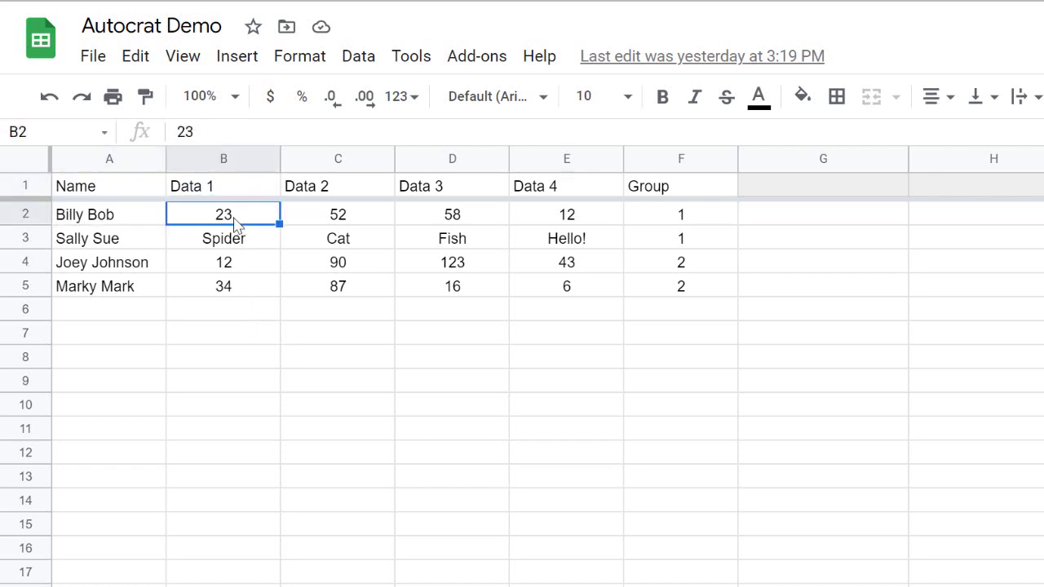
left_click(355, 222)
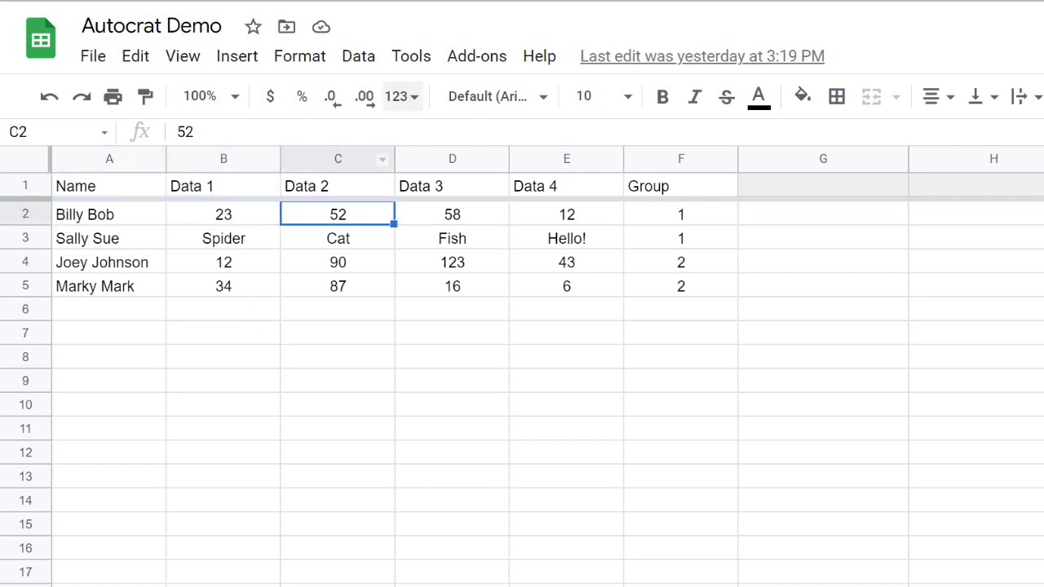
key("ctrl+Tab")
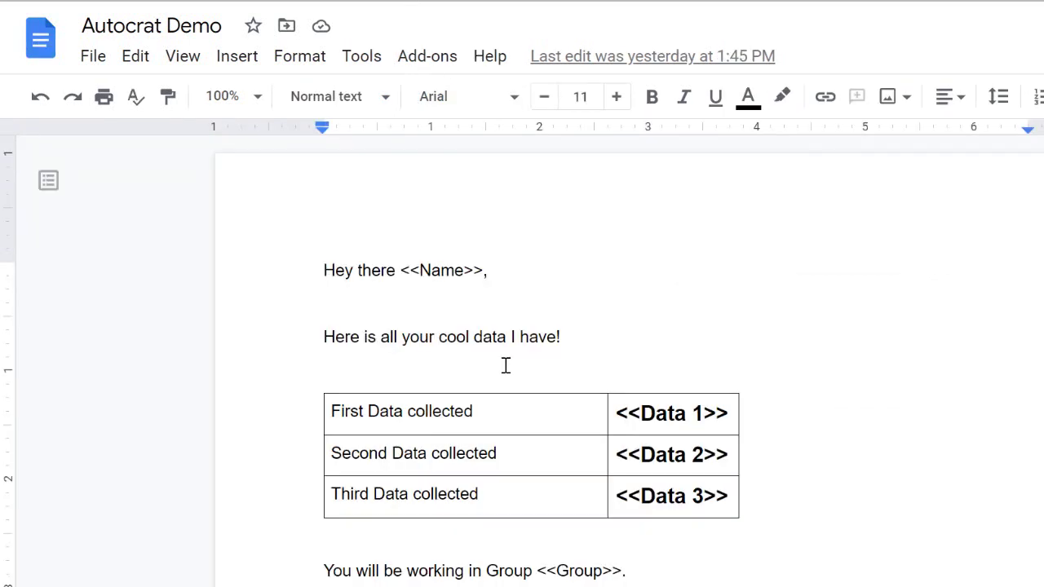
Check that the text inside the template's <<Data 1>> and <<Name>> tags matches the spreadsheet headers in A1:F1.
left_click(652, 418)
left_click(713, 412, "shift")
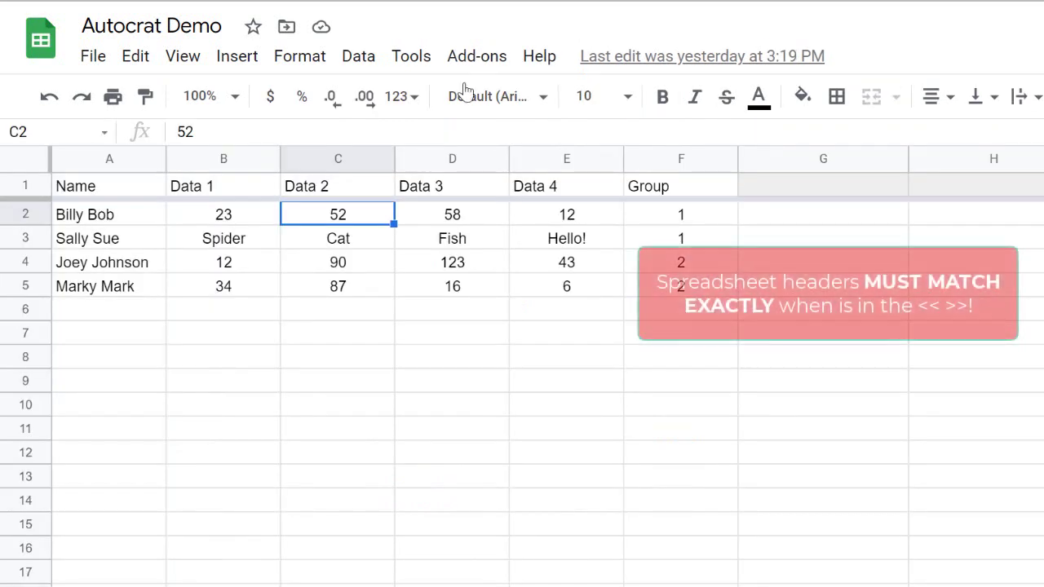
left_click_drag(147, 187, 688, 203)
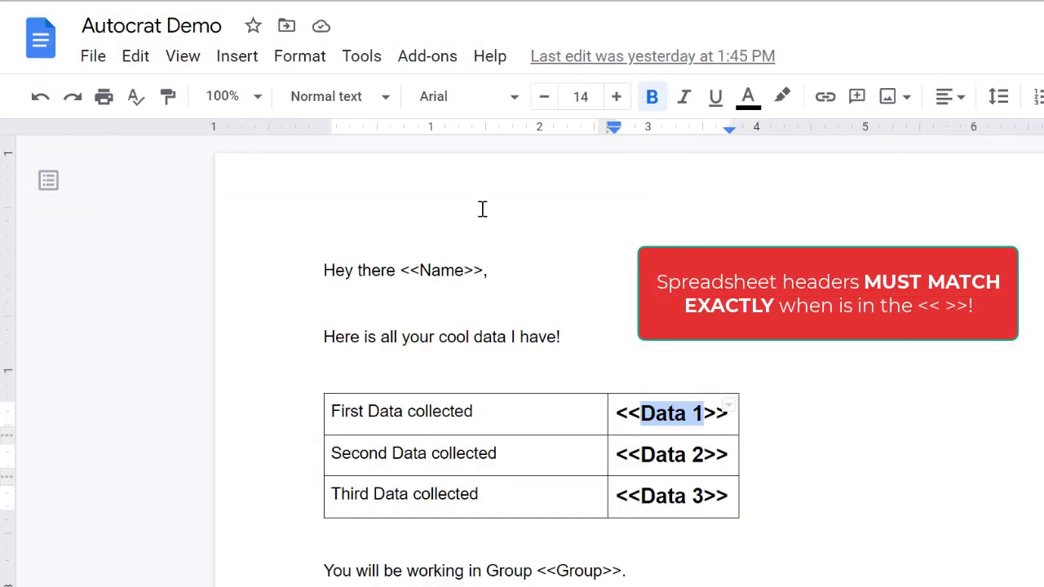
left_click(419, 271)
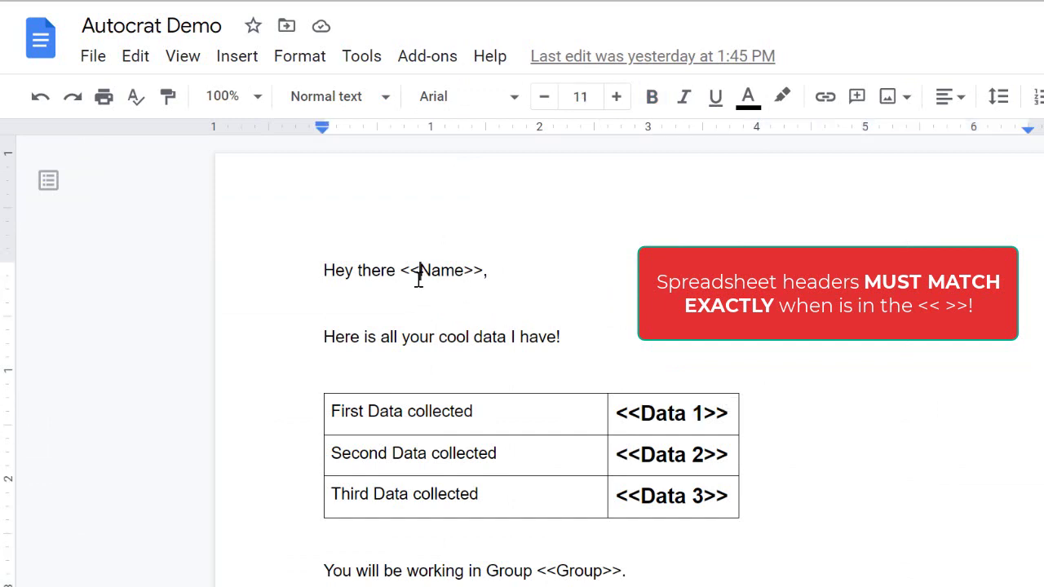
left_click(460, 272, "shift")
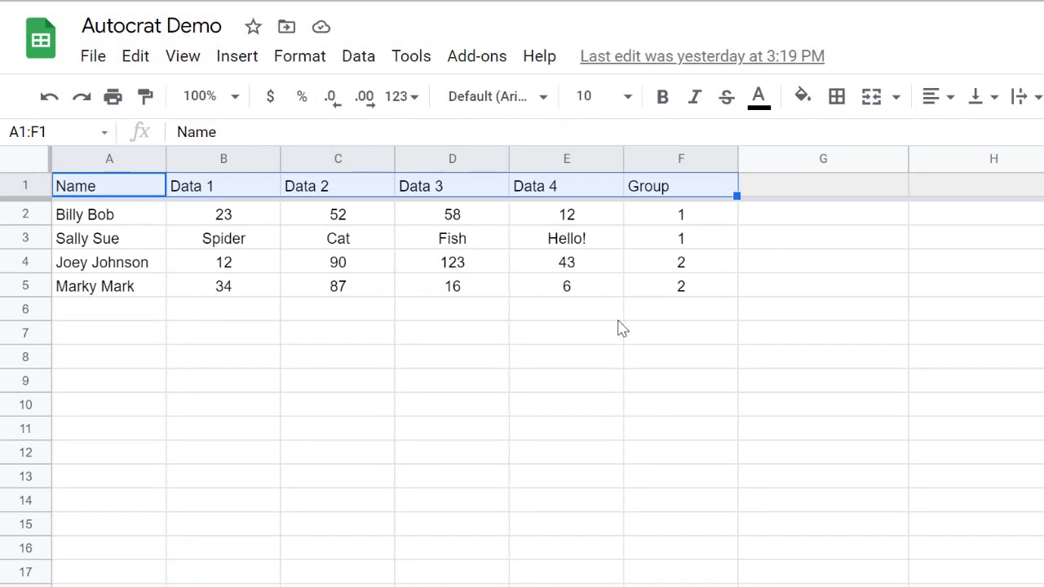
left_click(493, 408)
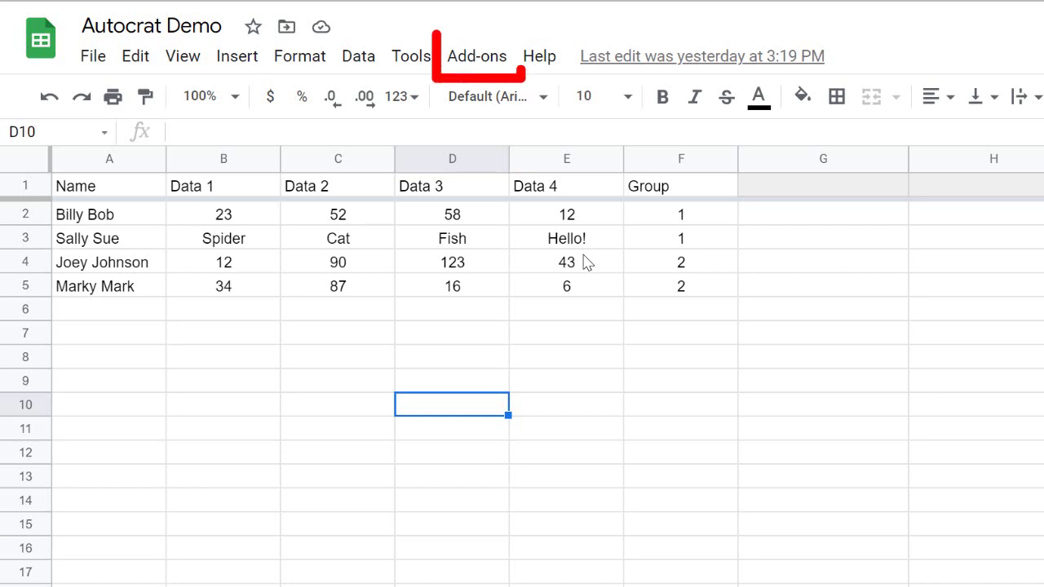
Search the Google Workspace Marketplace for "autocrat", view the Autocrat add-on's listing, and return to the spreadsheet.
left_click(470, 57)
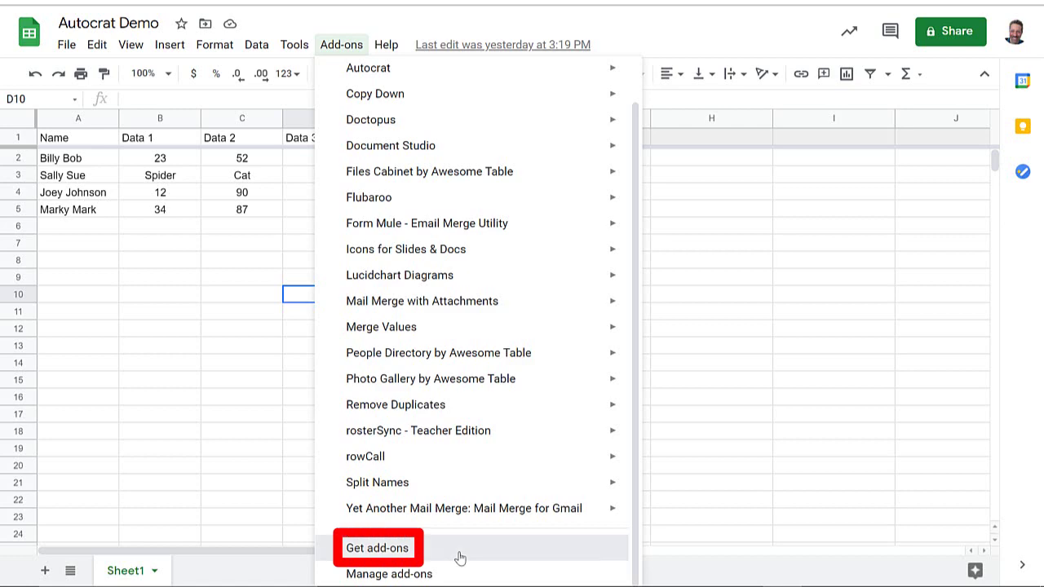
left_click(459, 557)
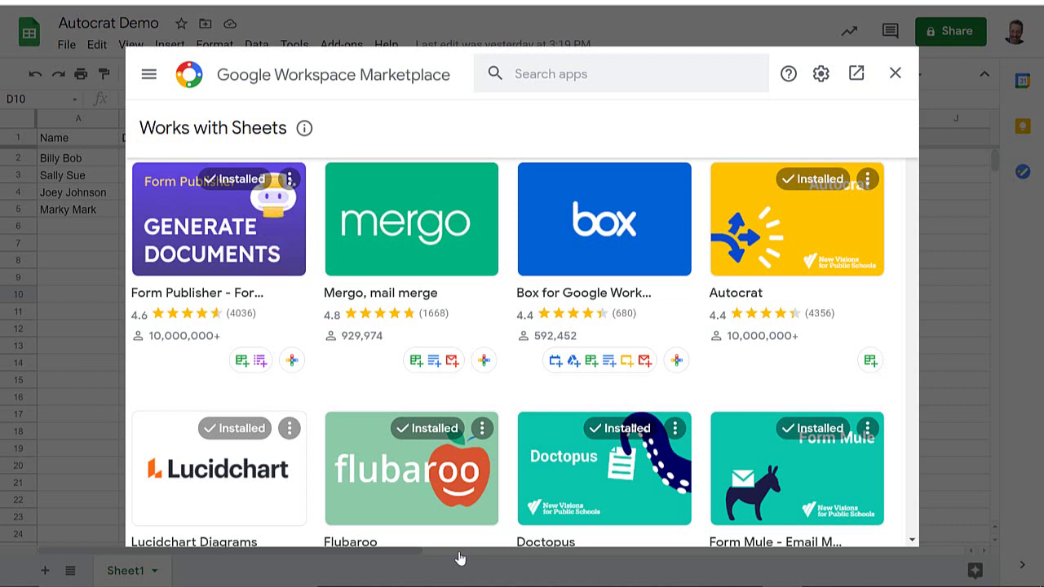
left_click(531, 74)
type("autocrat")
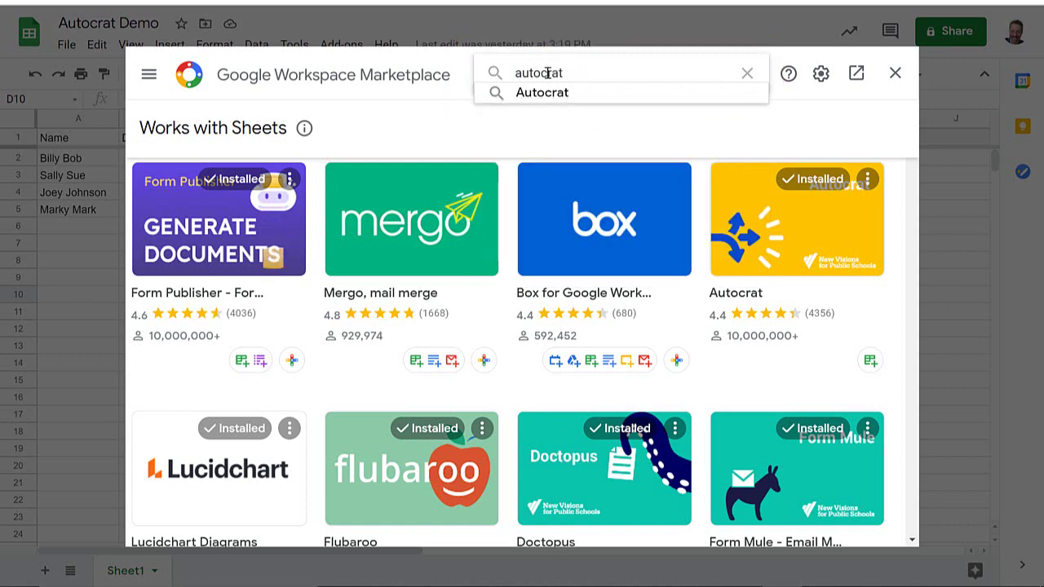
key("Return")
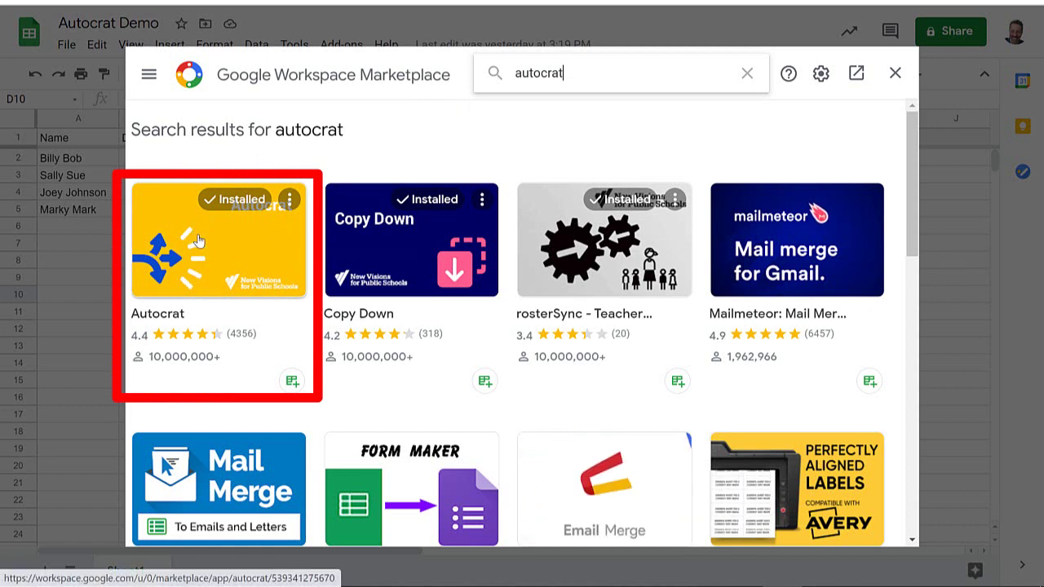
left_click(235, 255)
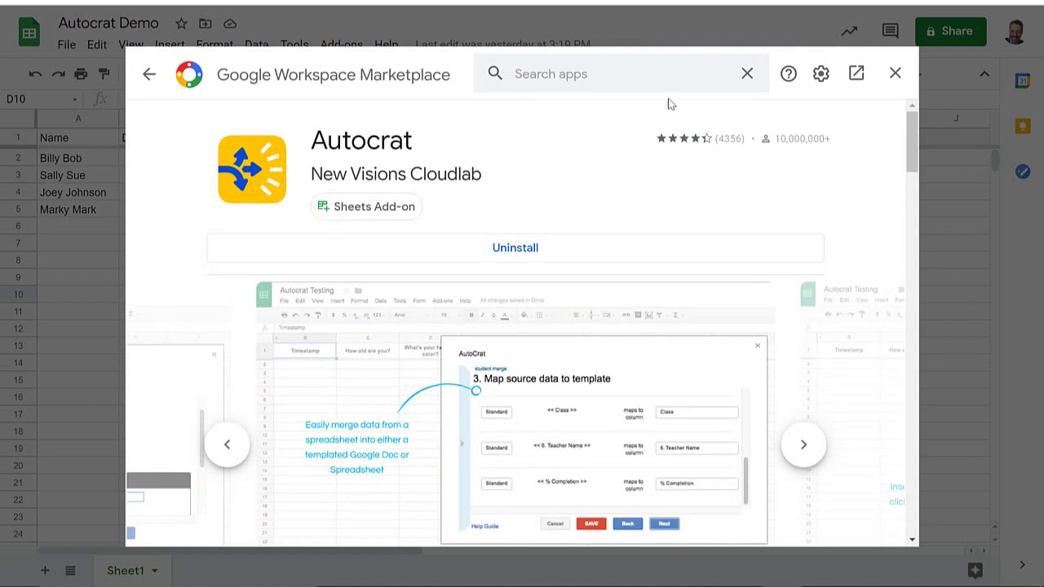
left_click(895, 74)
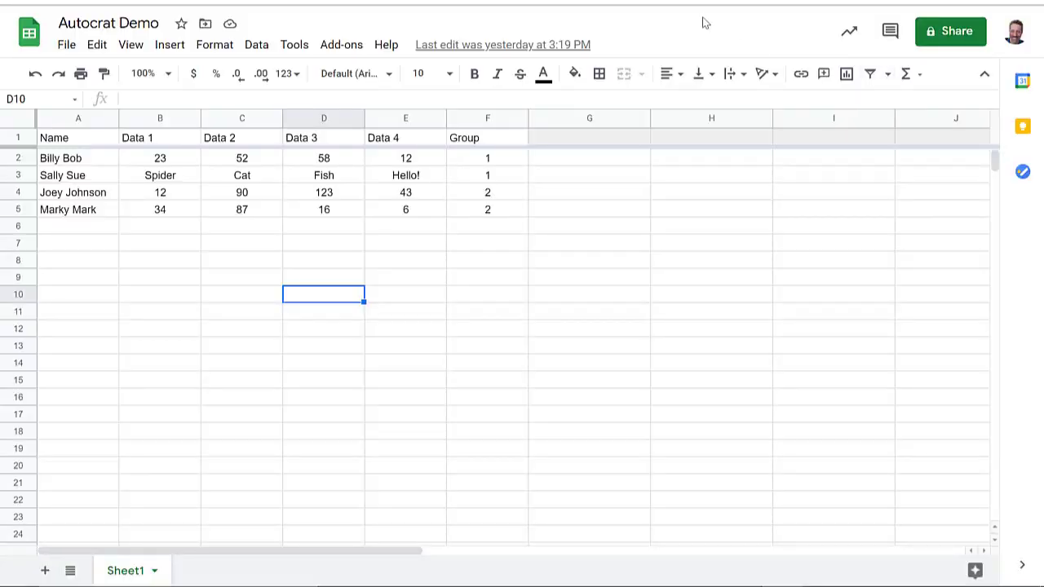
Open the Autocrat add-on, create a new merge job named "Merge Demo 1", and continue to template selection.
left_click(344, 47)
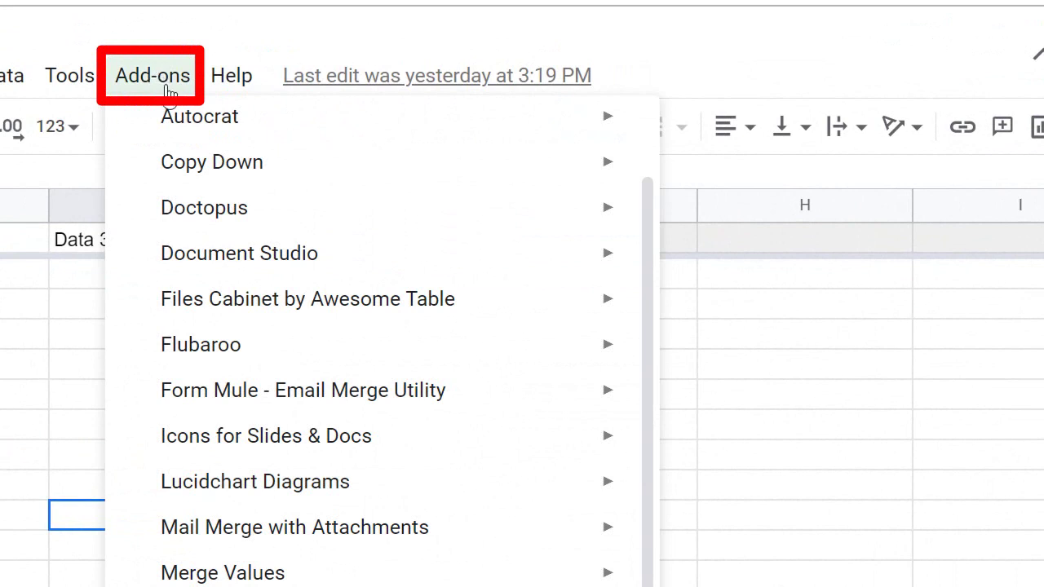
mouse_move(296, 124)
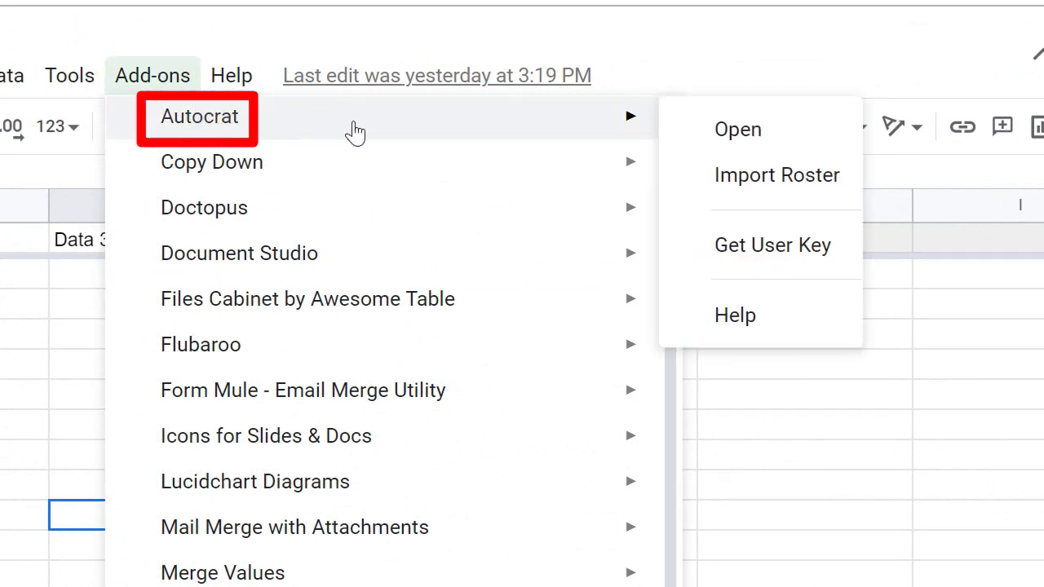
left_click(802, 143)
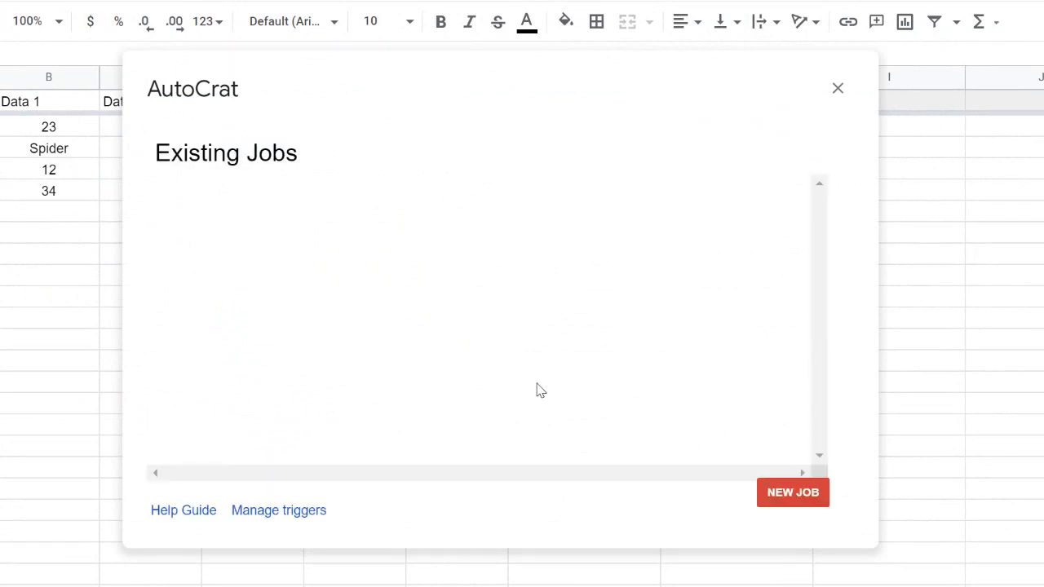
left_click(807, 495)
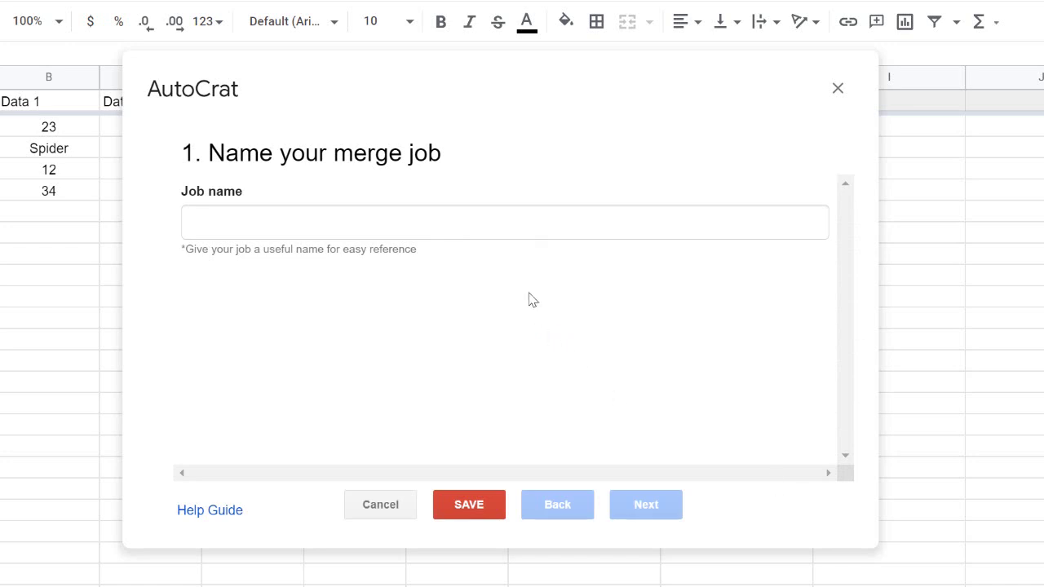
left_click(360, 220)
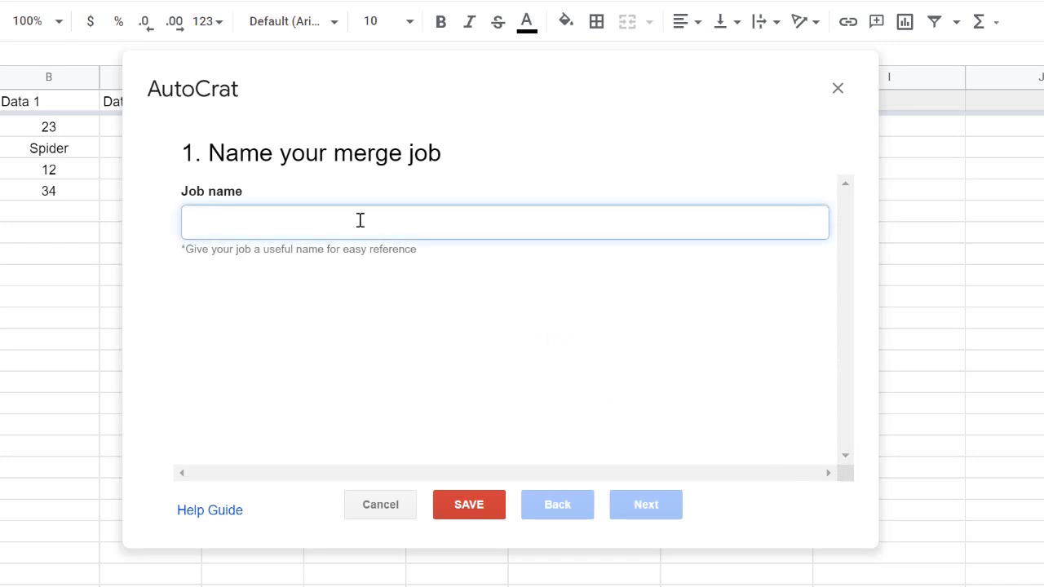
type("Merge Demo 1")
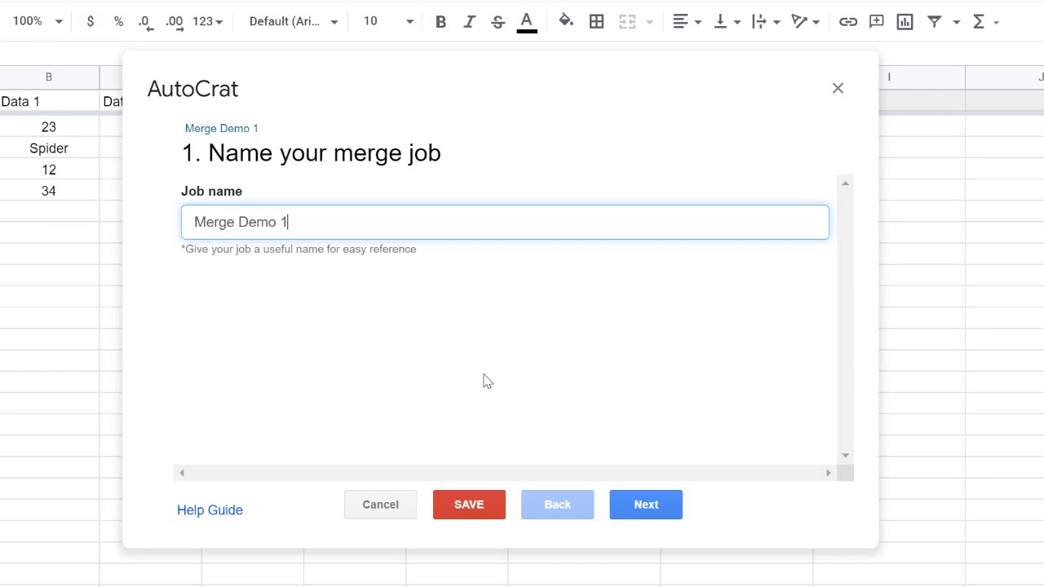
left_click(664, 512)
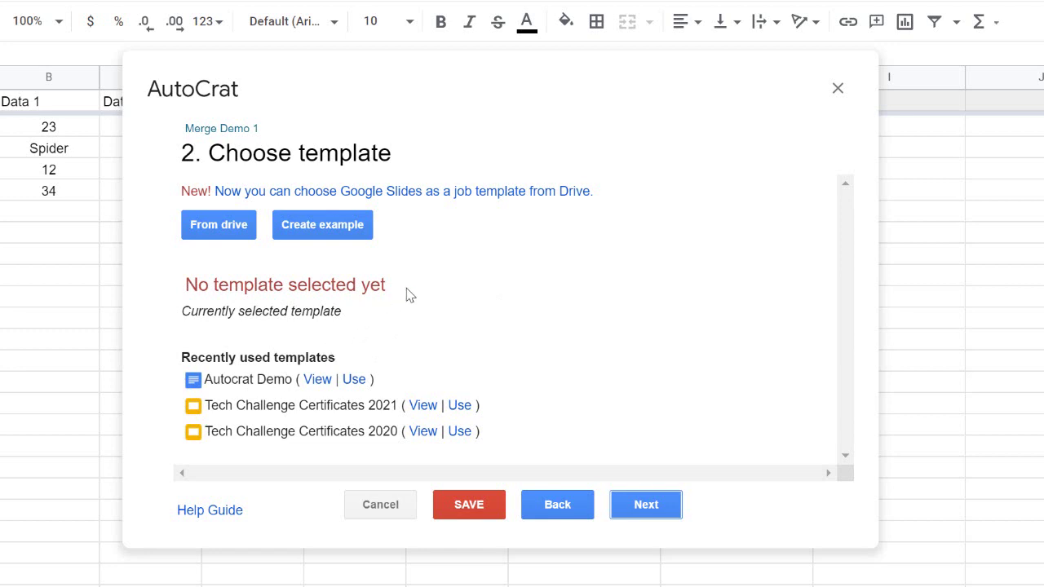
Choose the recently used Autocrat Demo document as the job's template and continue to data mapping.
left_click(219, 225)
left_click(357, 381)
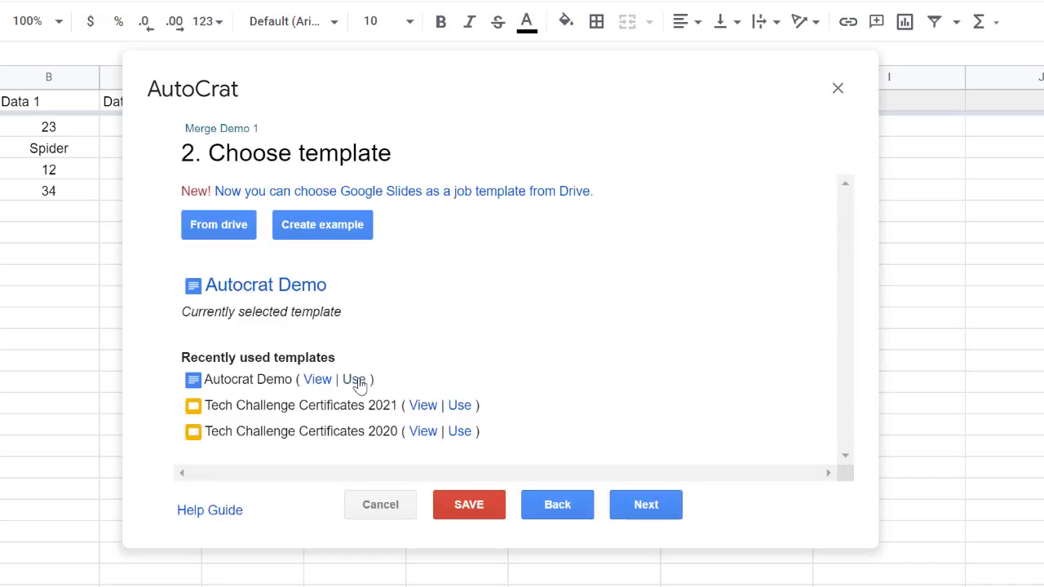
left_click(646, 505)
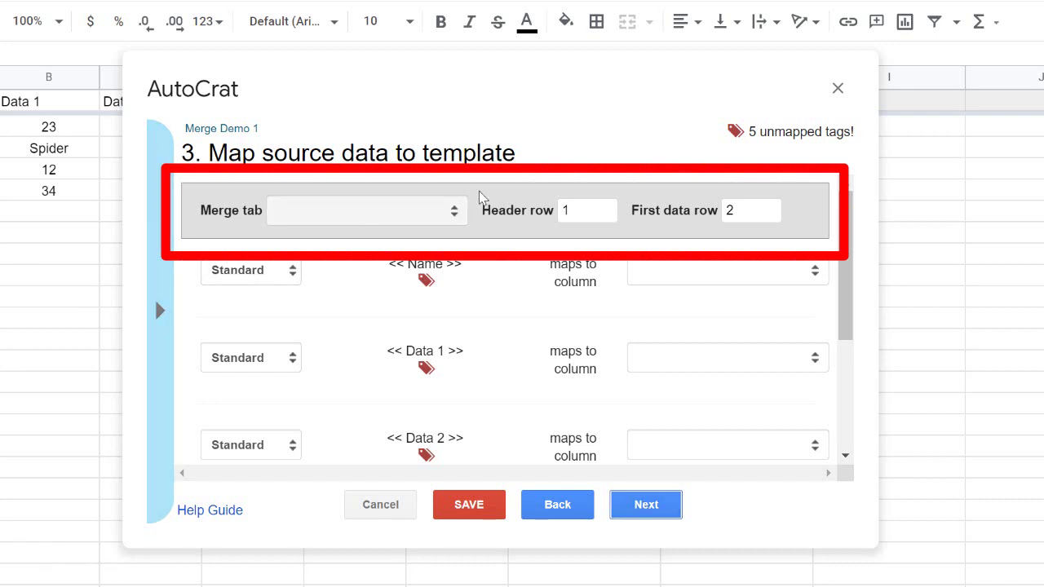
Set the merge tab to Sheet1 and check the tag-to-column mappings against the tags in the template document.
left_click(455, 214)
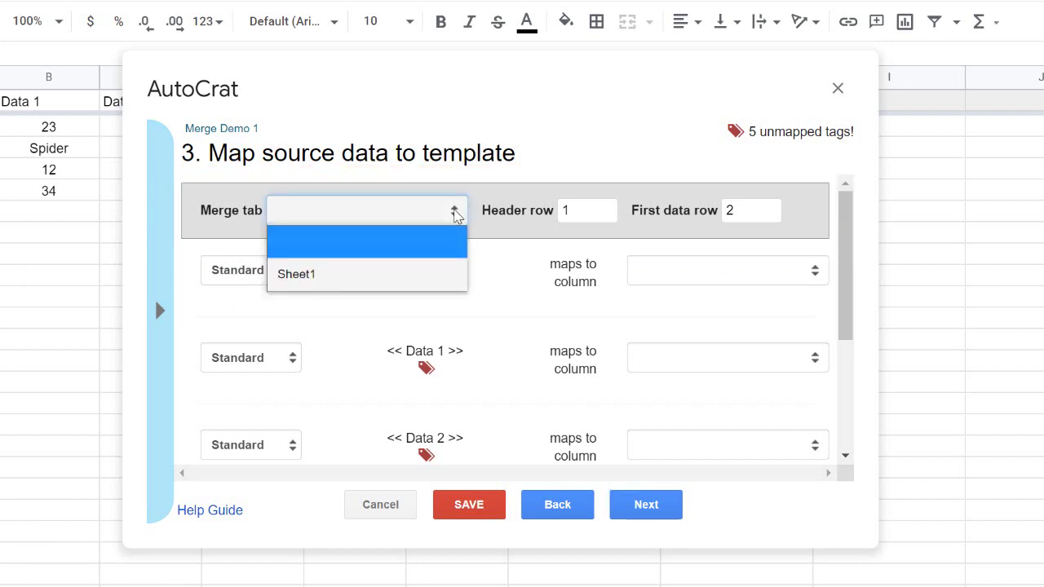
left_click(341, 279)
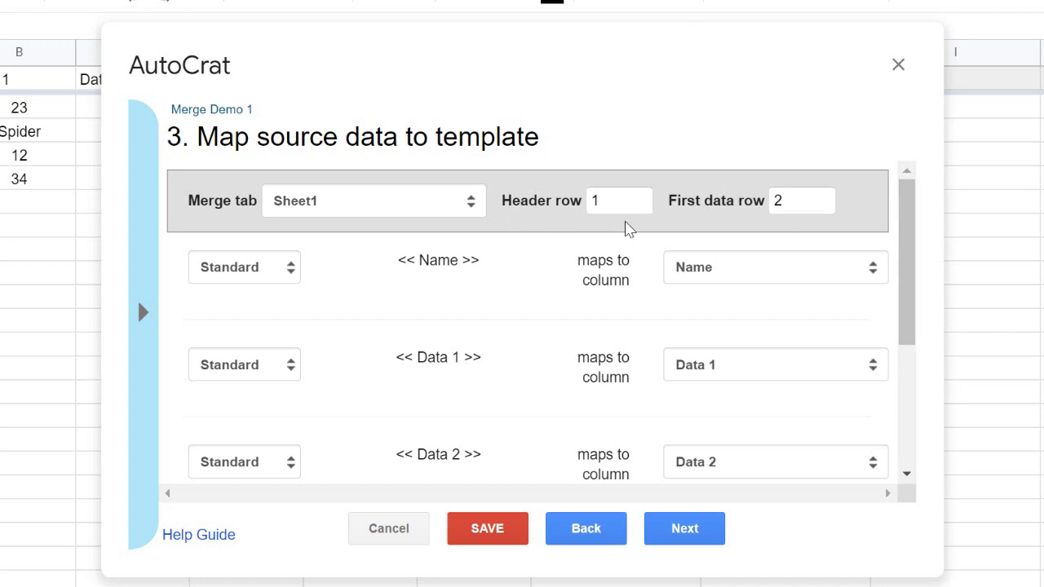
scroll(526, 359, "down", 1)
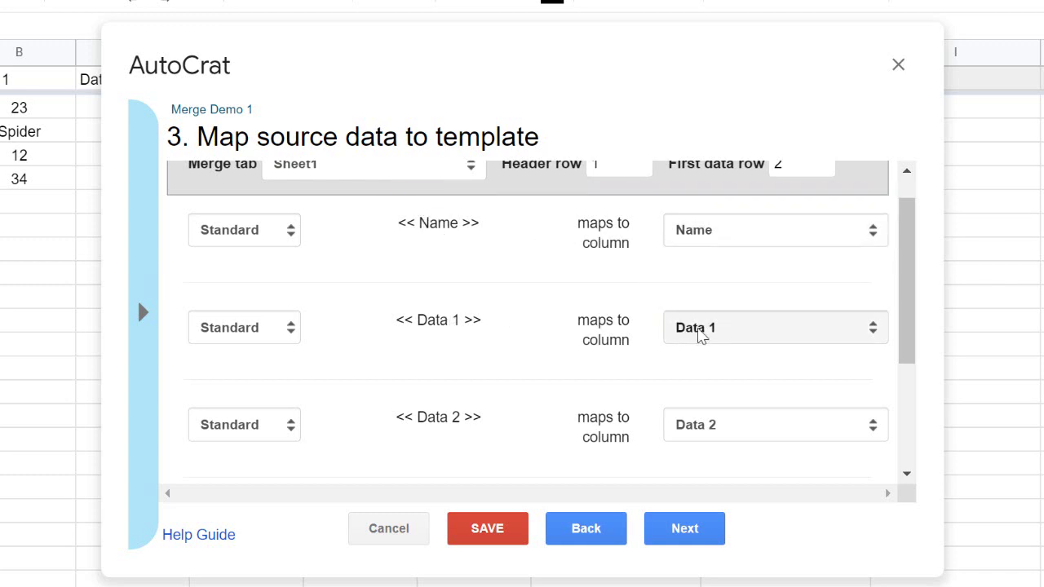
scroll(697, 333, "down", 3)
scroll(702, 335, "down", 1)
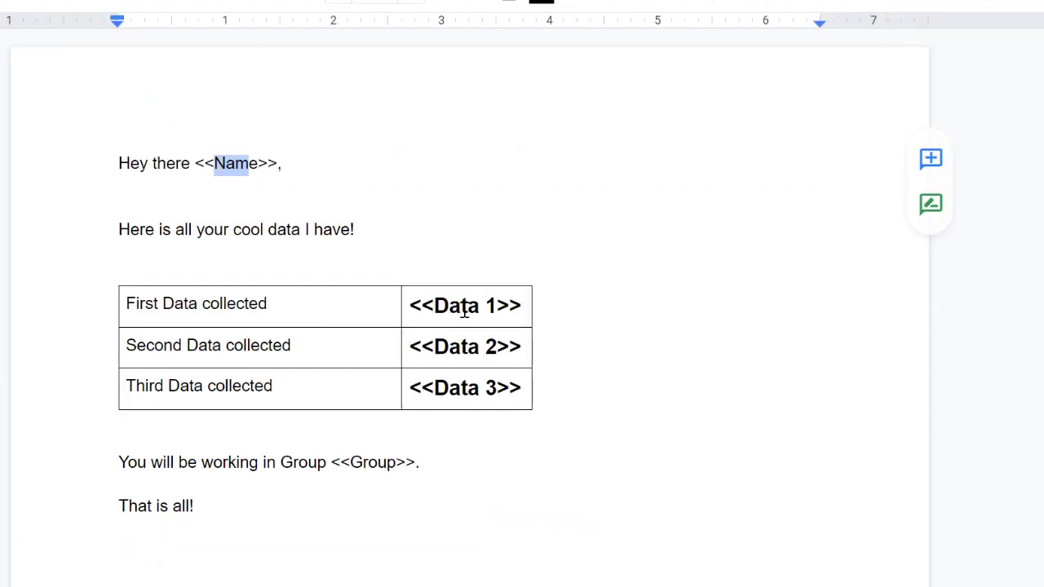
left_click(462, 305)
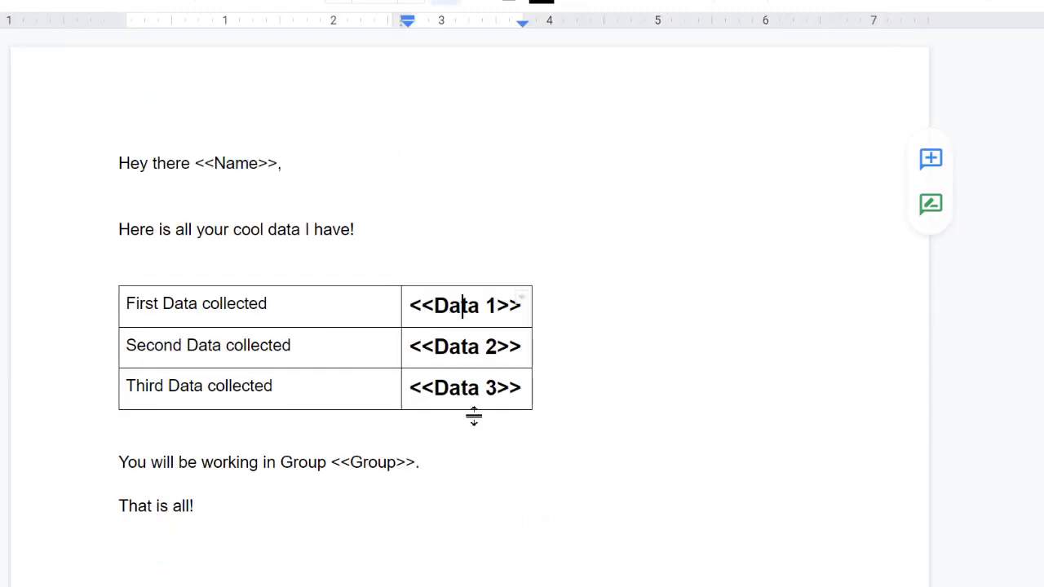
Accept the data mapping, continue to file settings, and name the output file "Merged 1" with type Google Docs.
left_click_drag(435, 346, 509, 349)
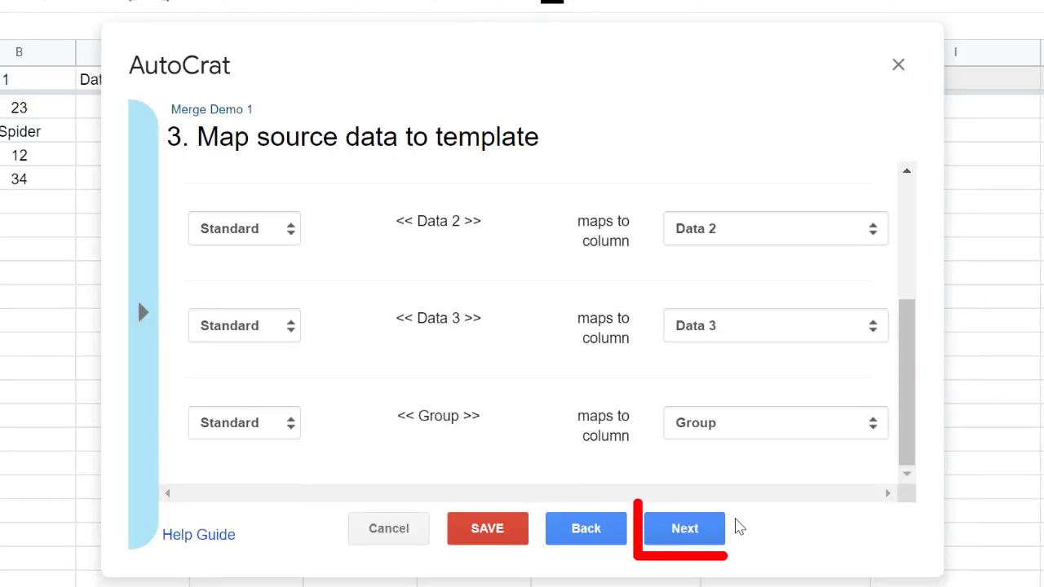
left_click(699, 530)
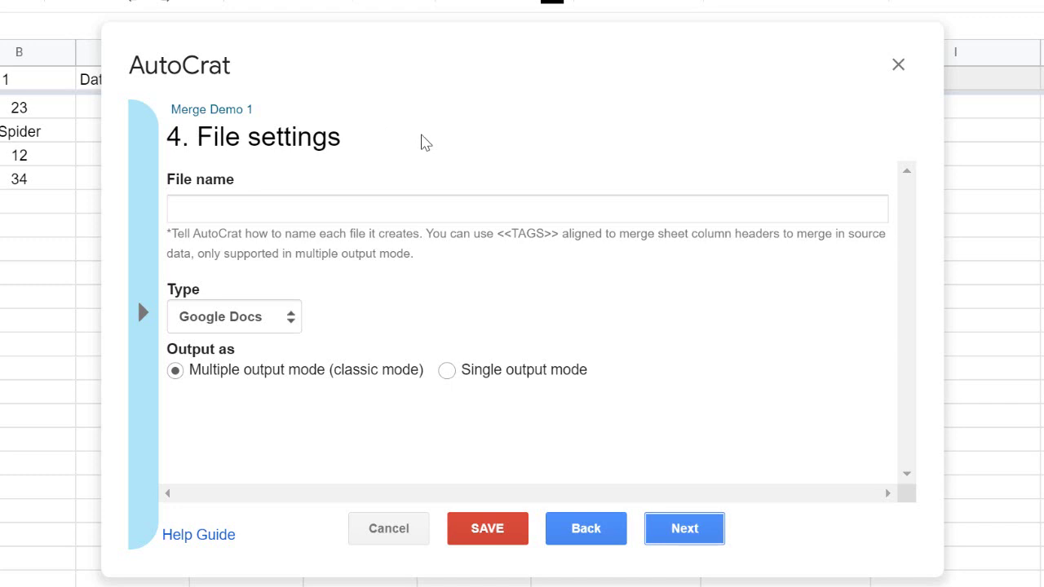
left_click(288, 213)
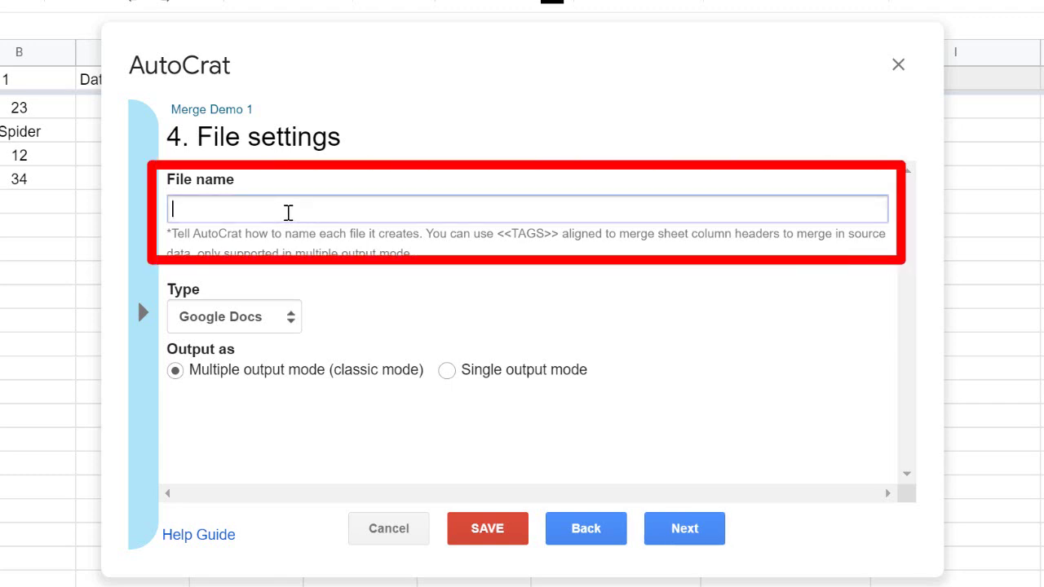
type("Merged 1")
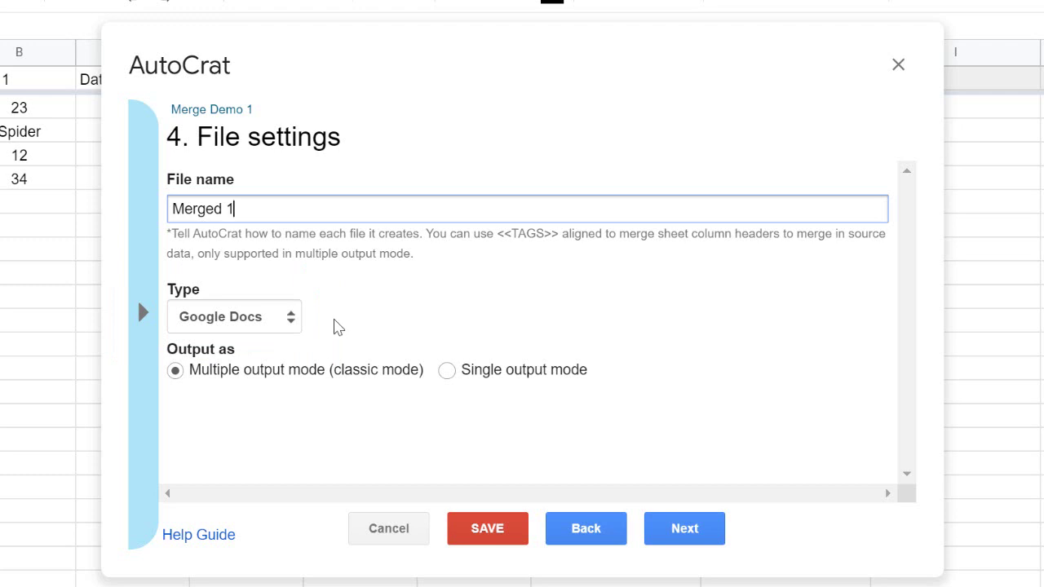
left_click(293, 323)
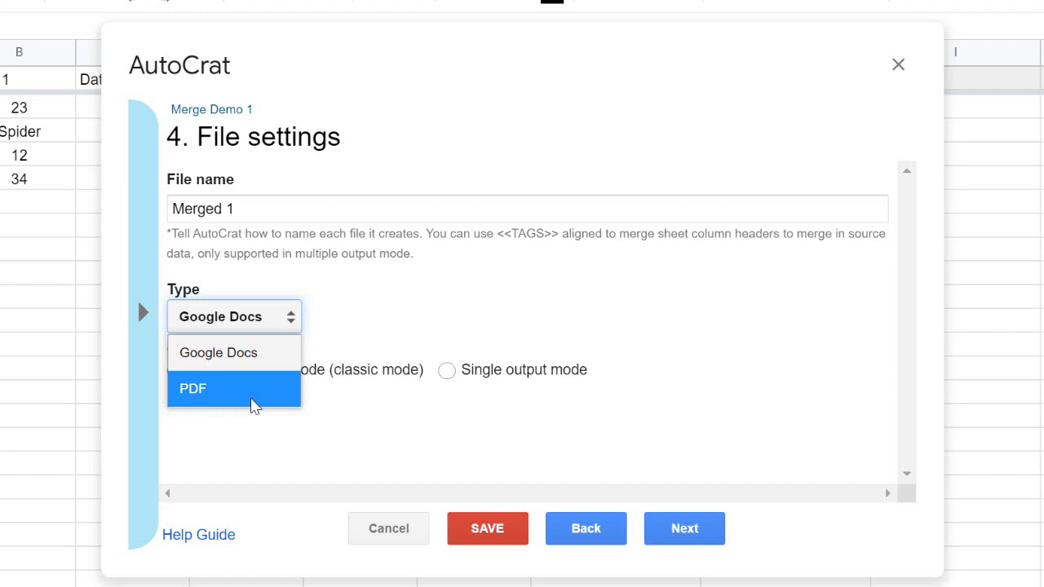
left_click(243, 356)
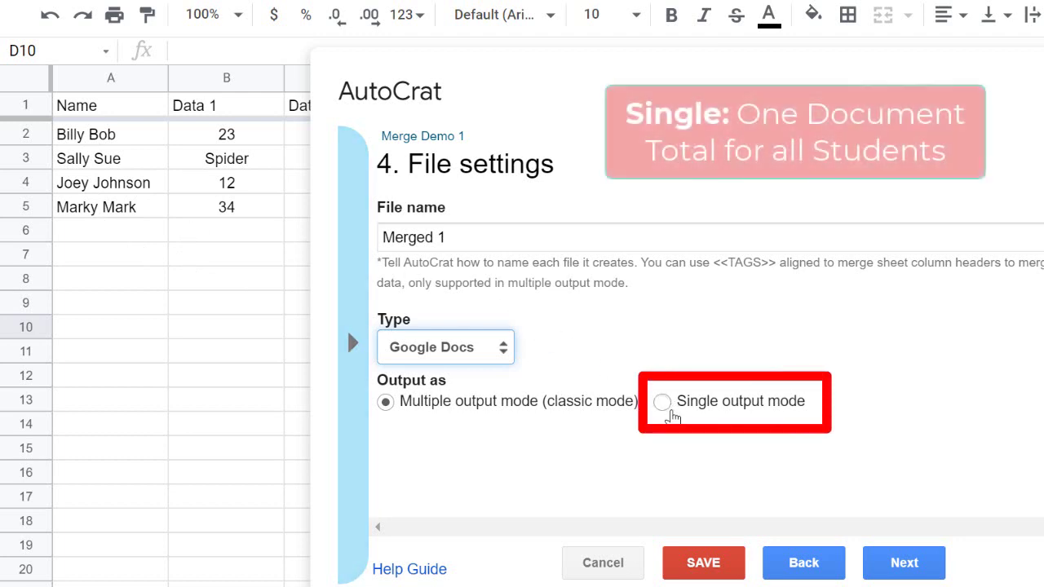
Try single output mode, return to multiple output mode, and view the list of available merge tags.
left_click(663, 403)
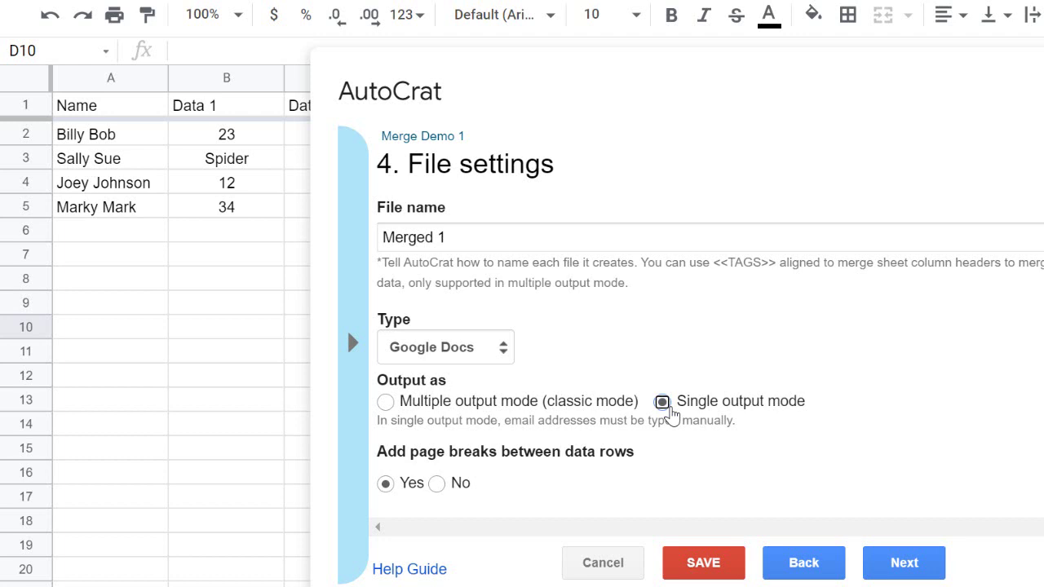
left_click(386, 403)
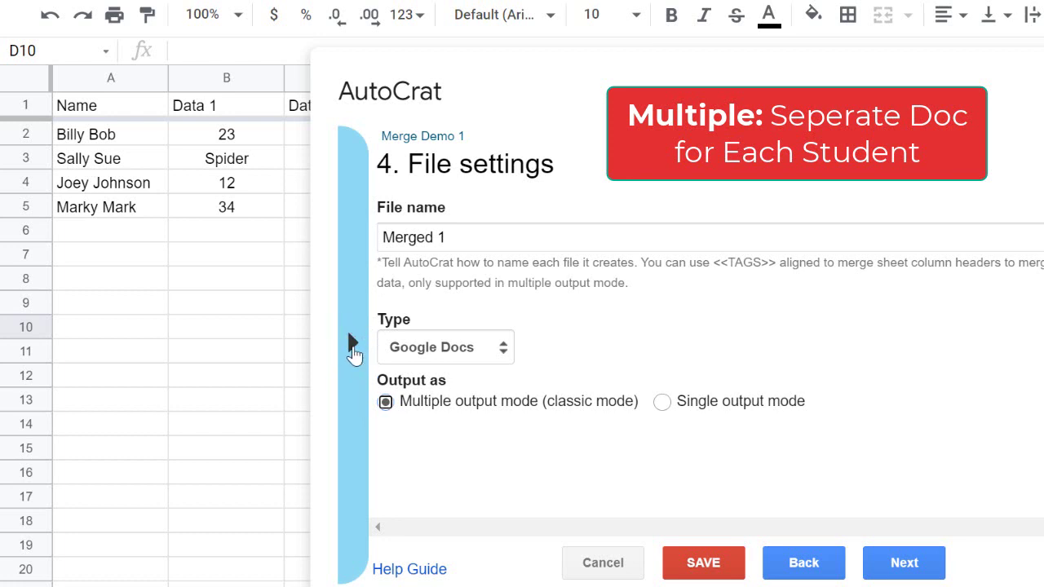
left_click(359, 351)
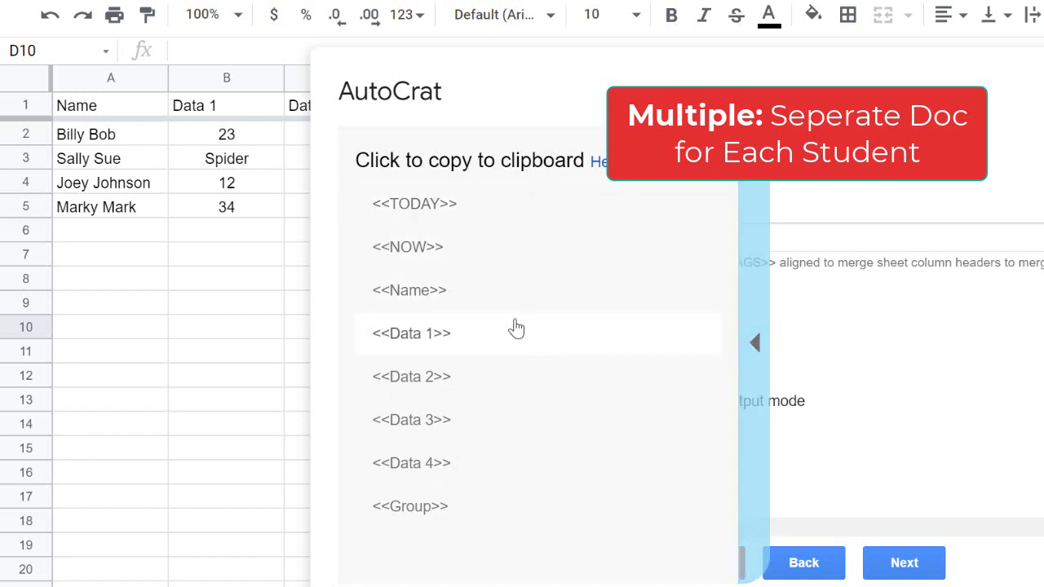
left_click(757, 345)
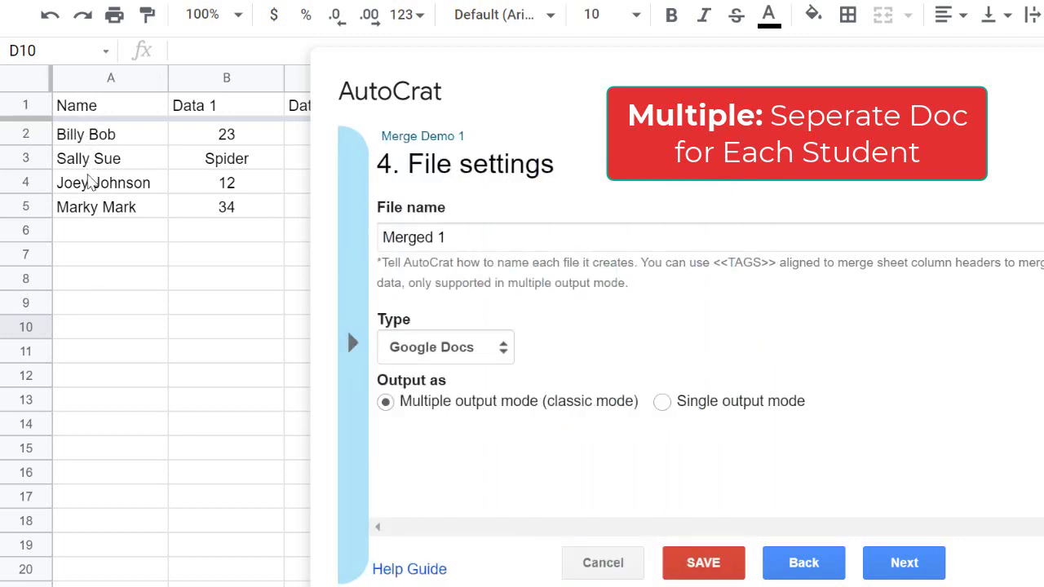
Insert the <<Name>> tag before "Merged 1" in the output file name.
left_click(381, 237)
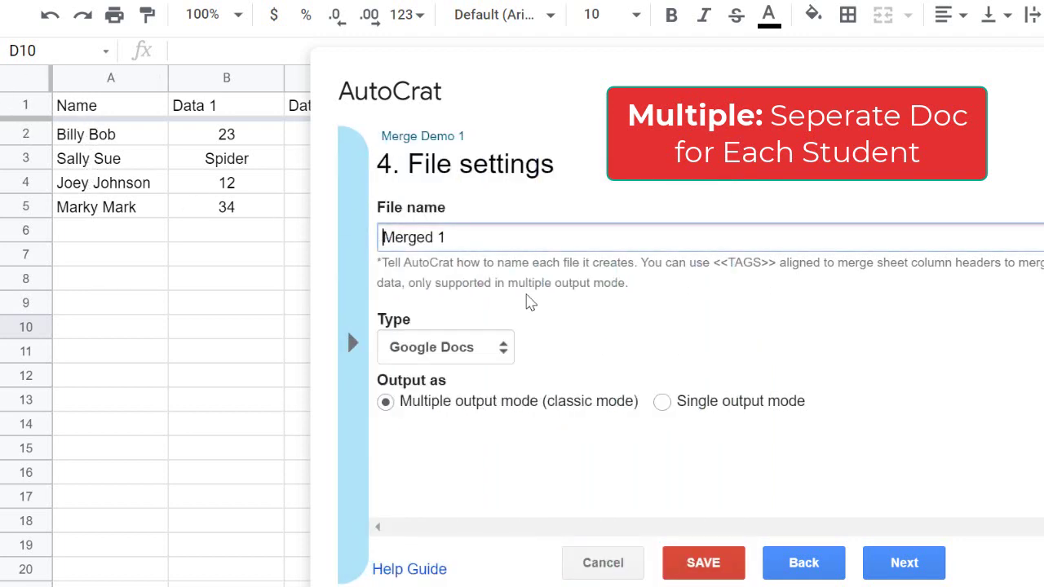
type("<<")
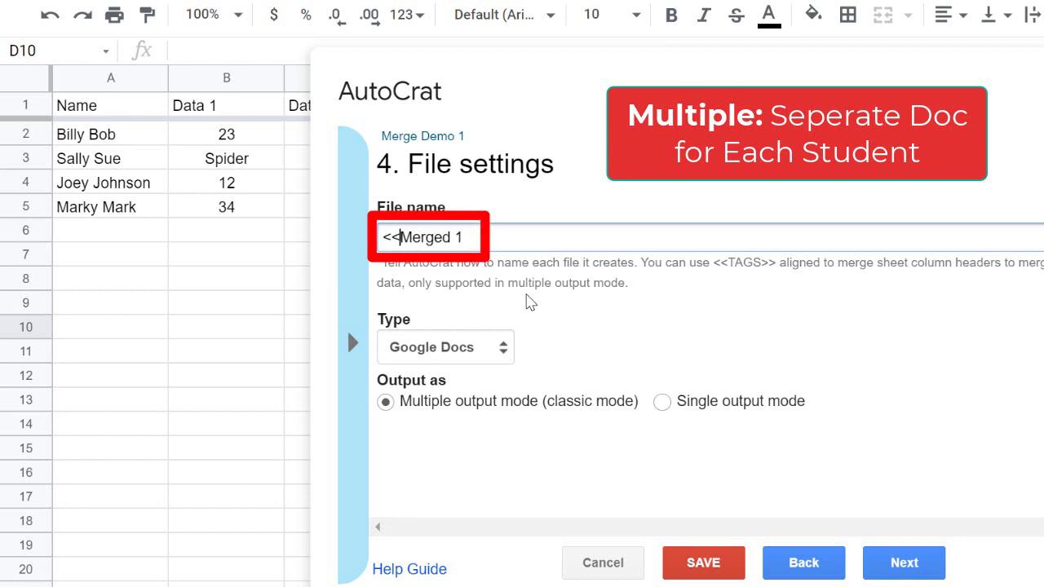
type("Name>>")
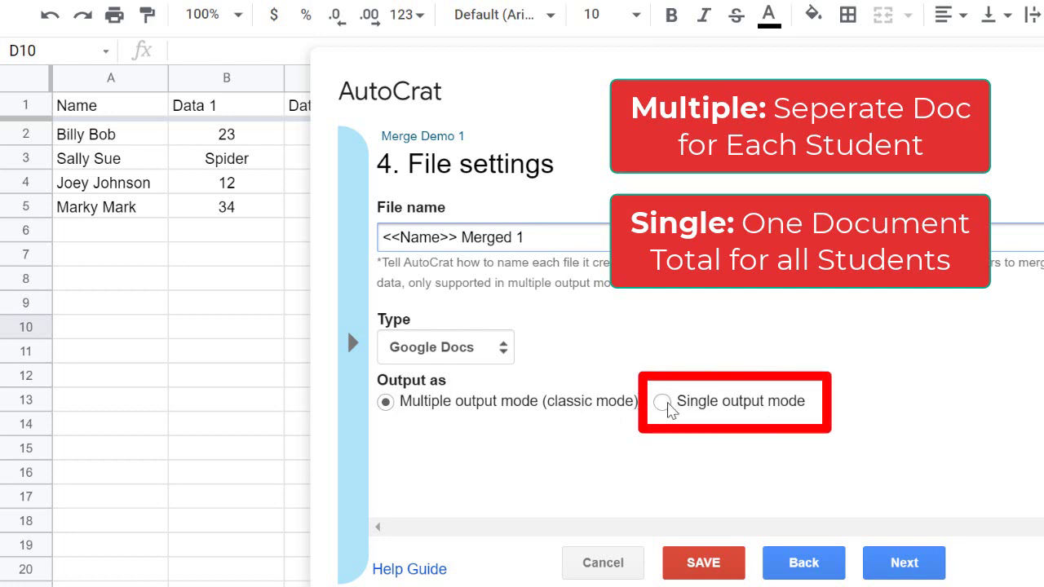
Switch the job to single output mode and remove the <<Name>> tag from the file name.
left_click(662, 401)
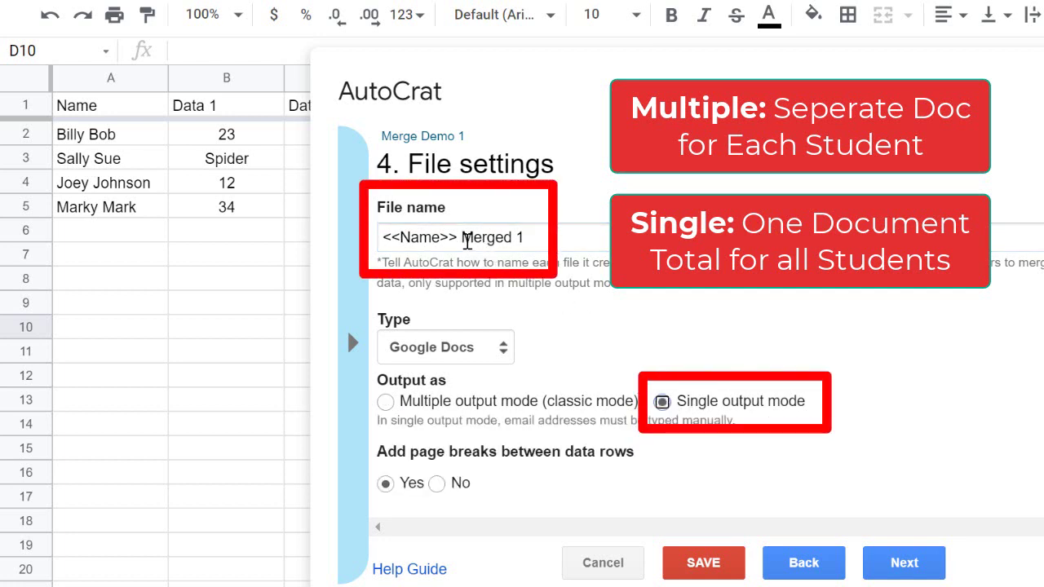
left_click(464, 238)
left_click_drag(463, 238, 379, 238)
key("BackSpace")
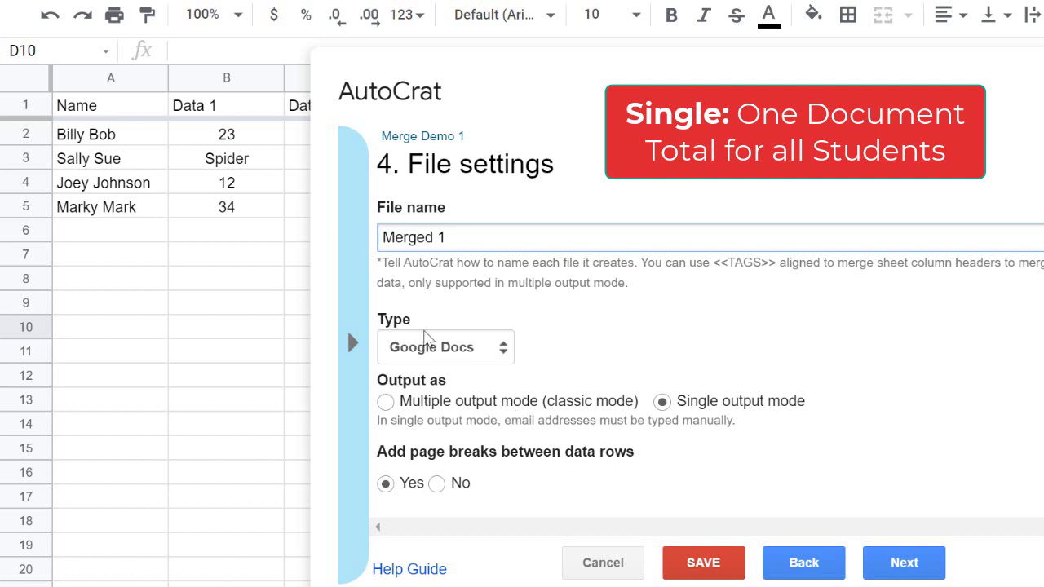
Try the PDF type with multiple output mode and a <<Name>> tag before the file name, and remove the tag again.
left_click(447, 345)
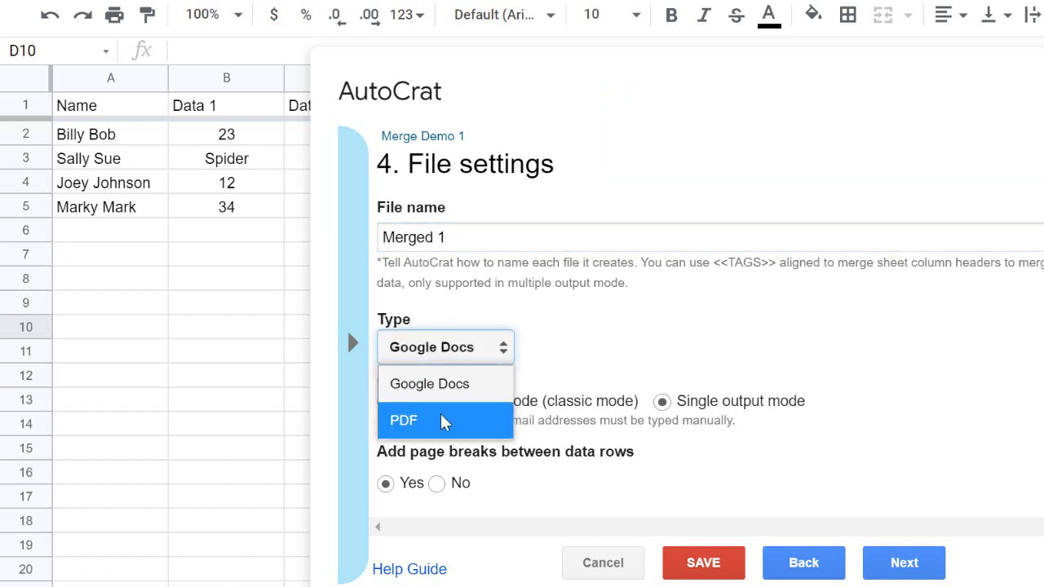
left_click(443, 422)
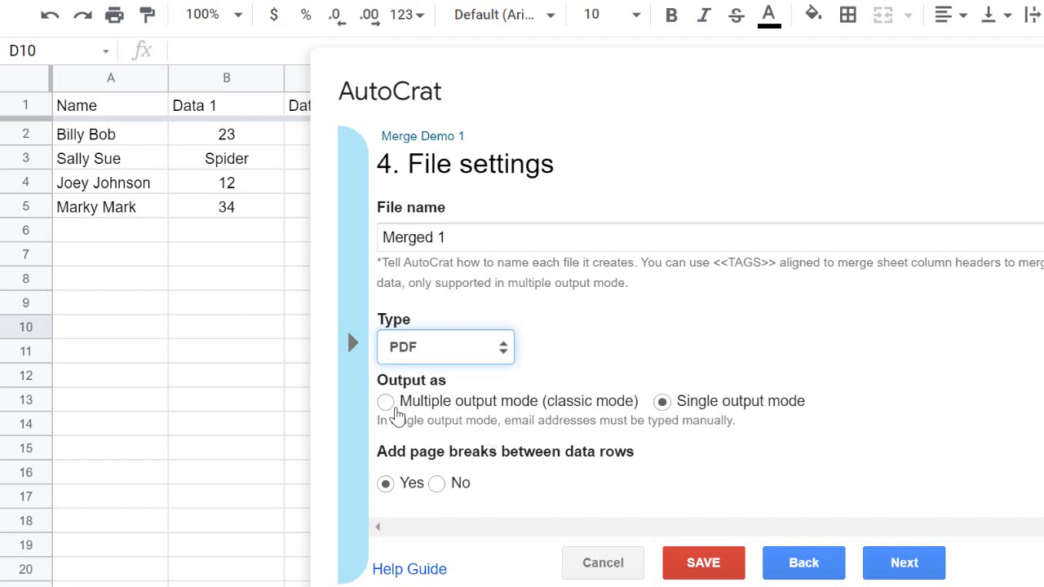
left_click(385, 403)
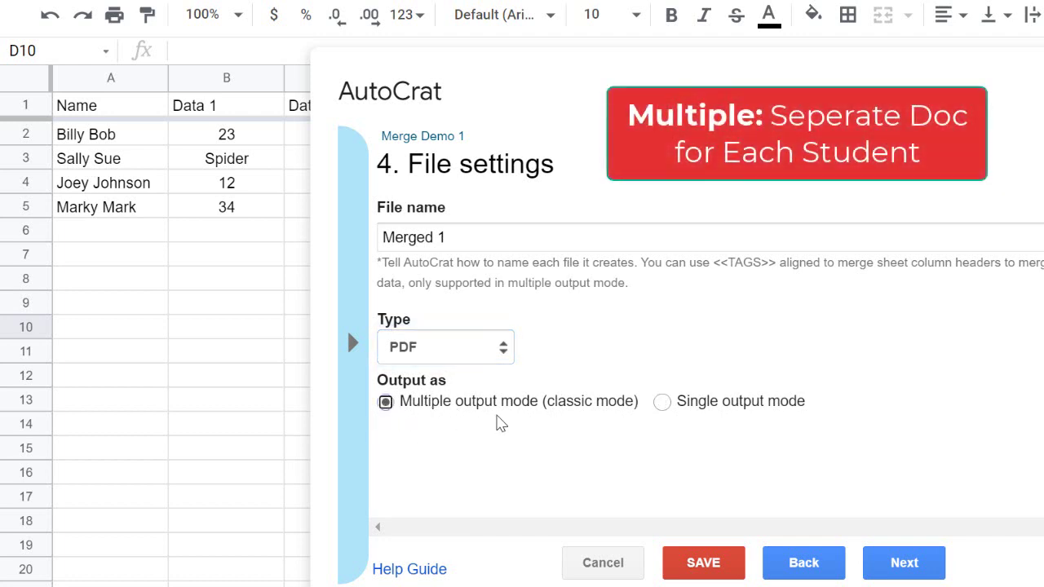
left_click(384, 237)
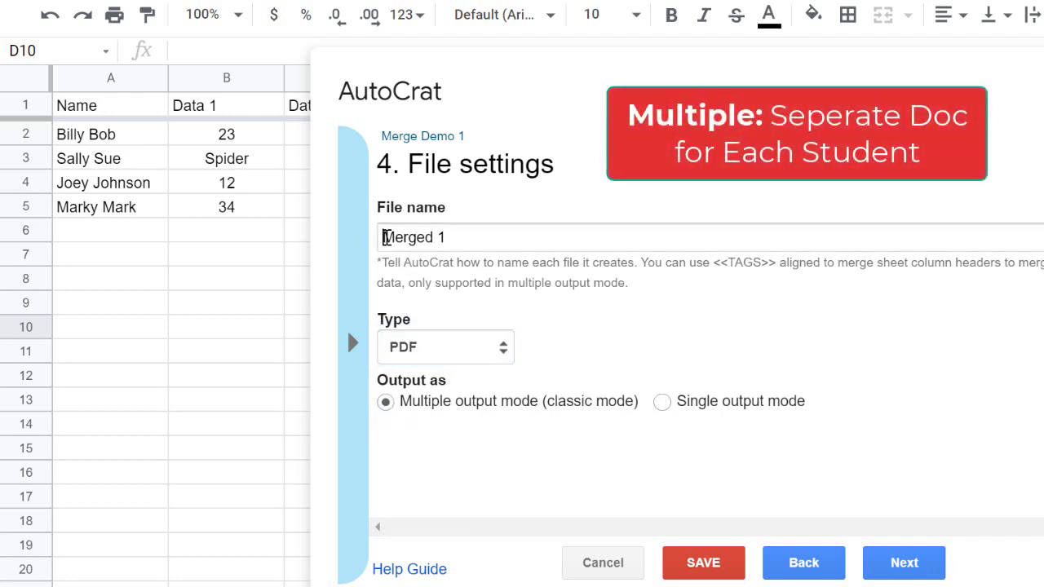
type("<<Name>>-")
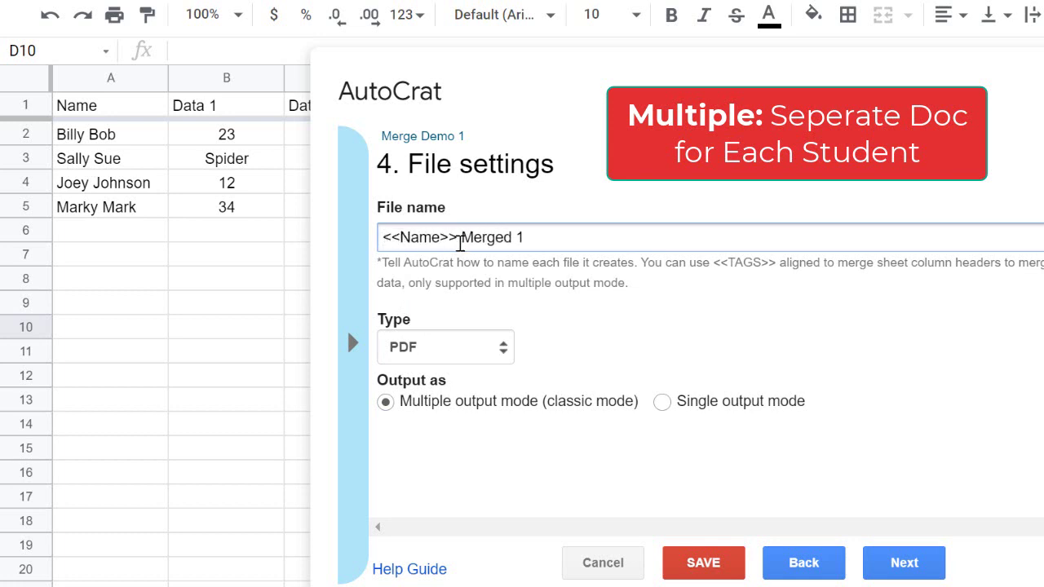
left_click_drag(462, 237, 366, 237)
key("BackSpace")
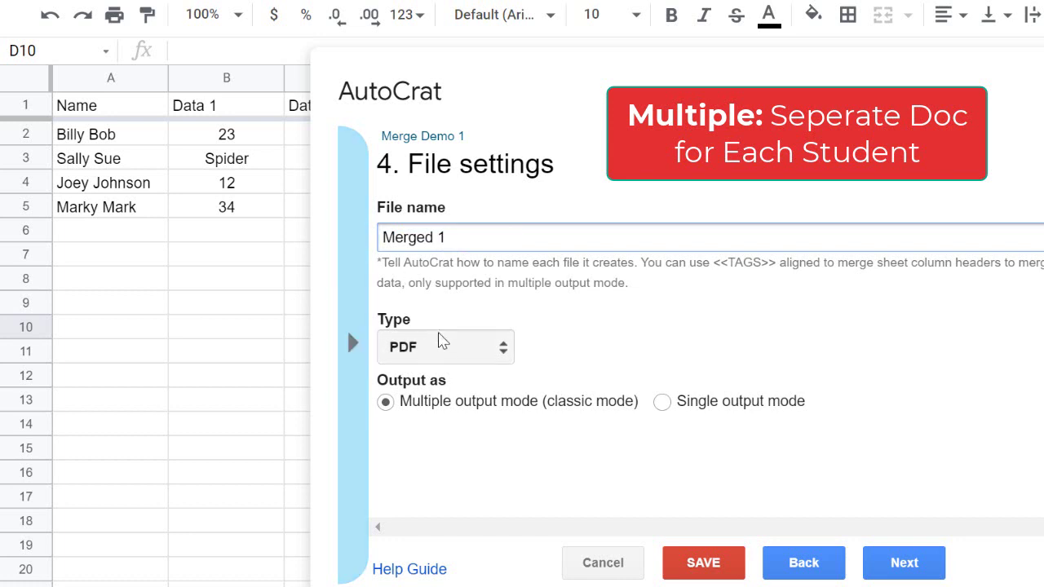
Set the output type to Google Docs in single output mode and continue to the destination folder.
left_click(480, 356)
left_click(473, 383)
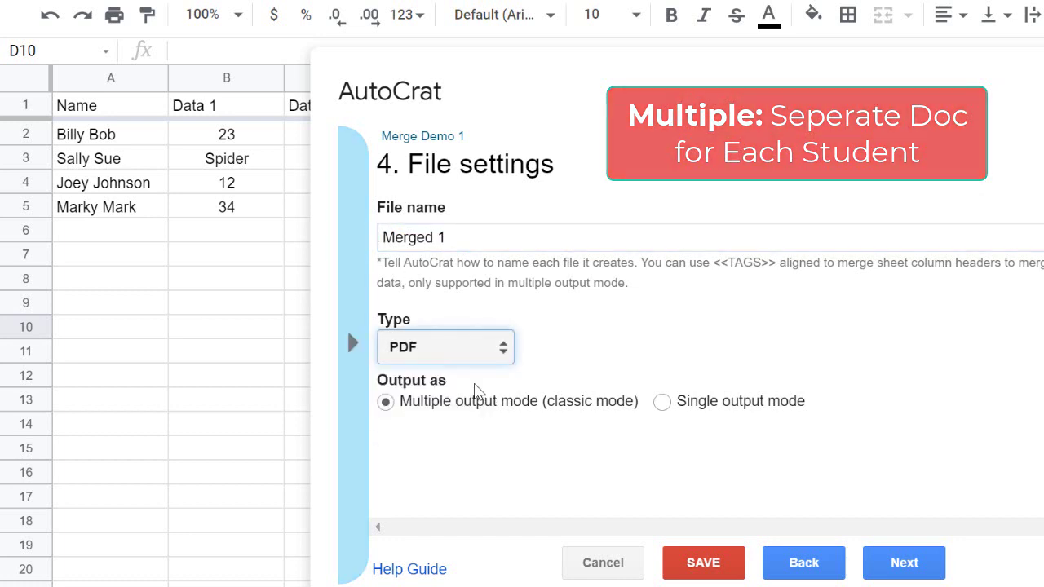
left_click(663, 403)
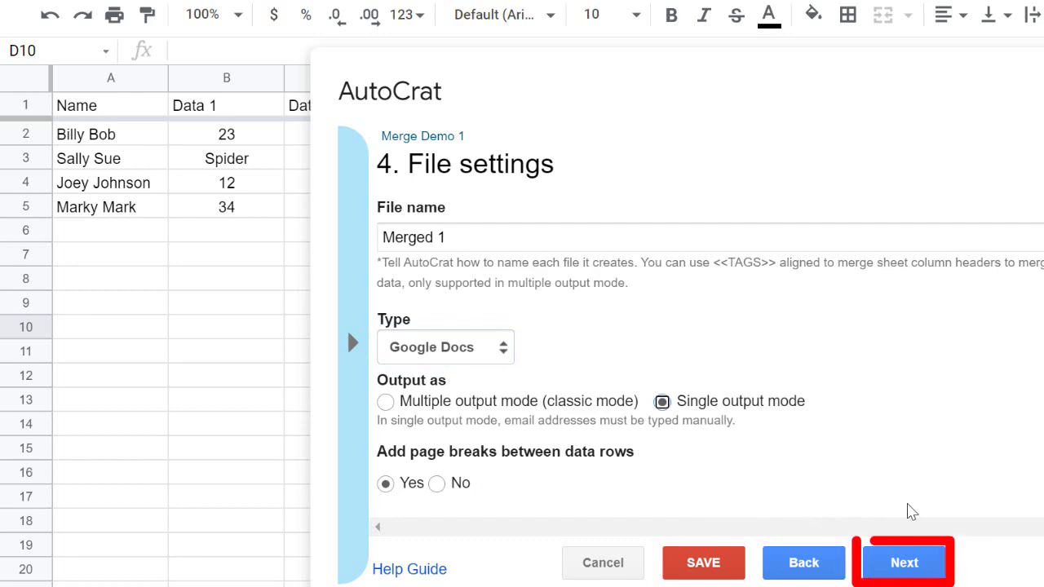
left_click(920, 564)
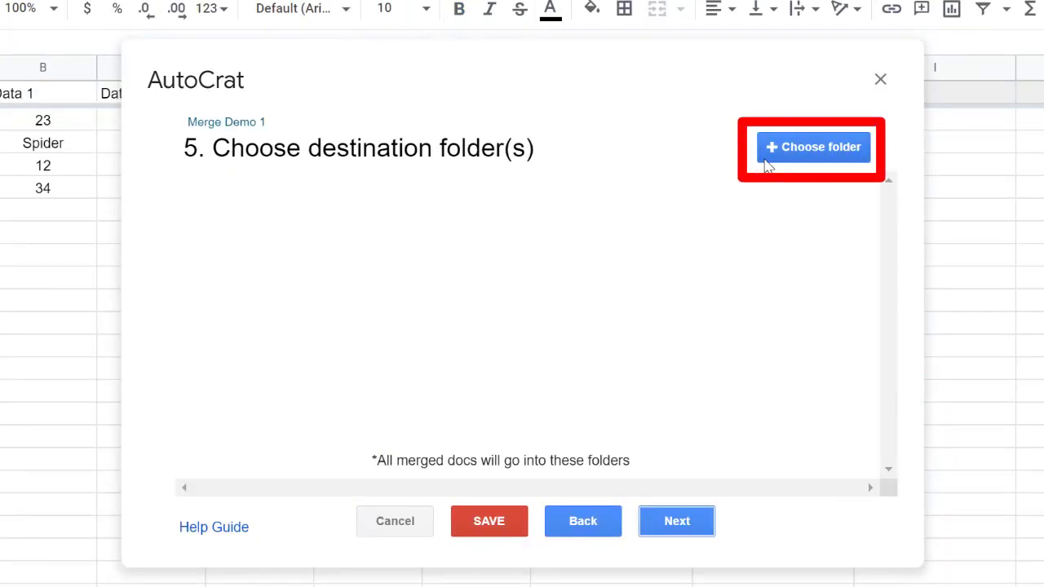
Choose the Demo Autocrat folder as the destination for the merged documents and continue.
left_click(793, 155)
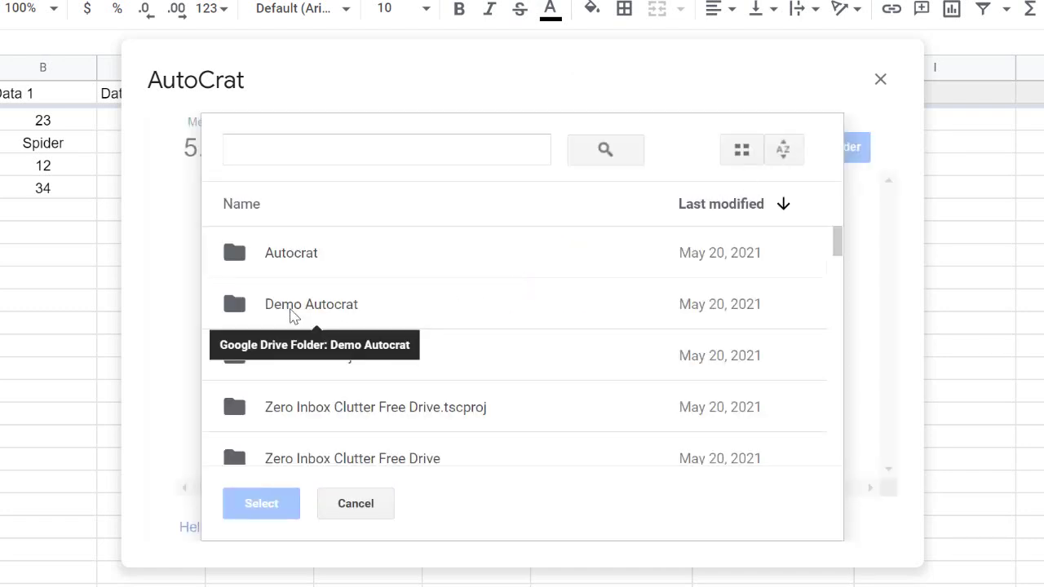
left_click(293, 317)
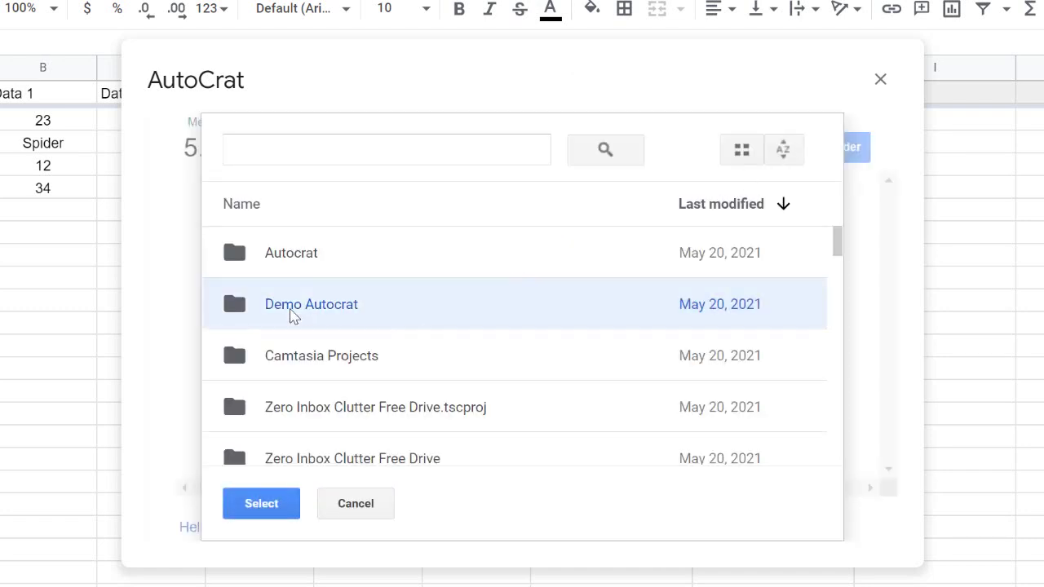
left_click(270, 505)
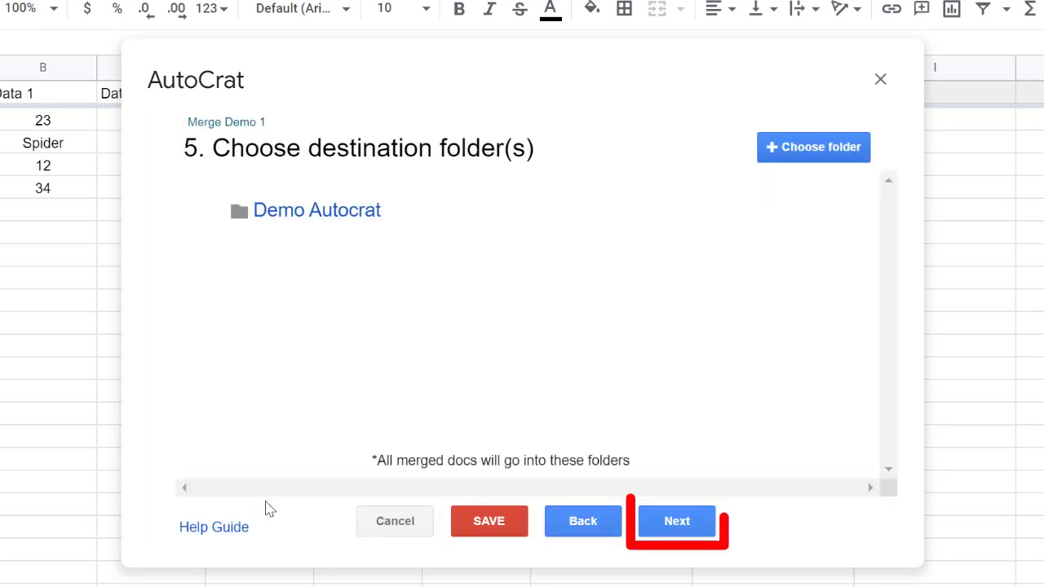
left_click(697, 528)
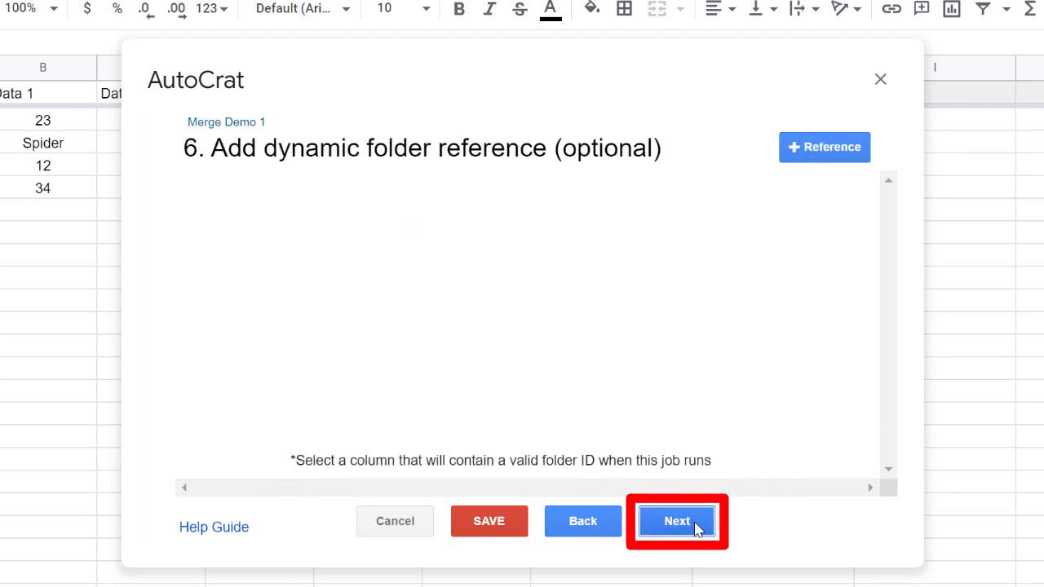
Skip the folder reference and merge condition, leave sharing and both job triggers set to No, and save the job.
left_click(697, 527)
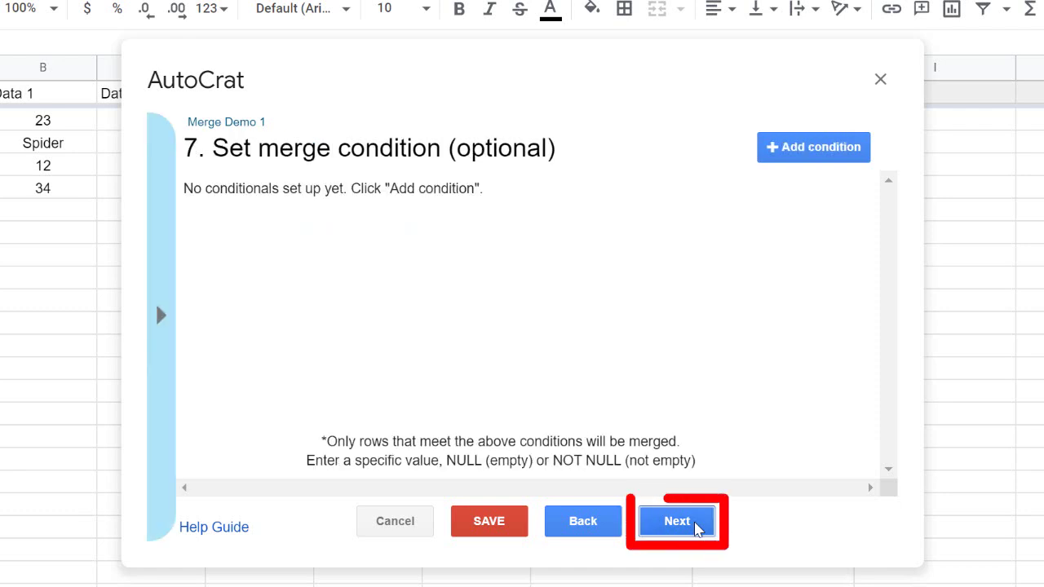
left_click(696, 527)
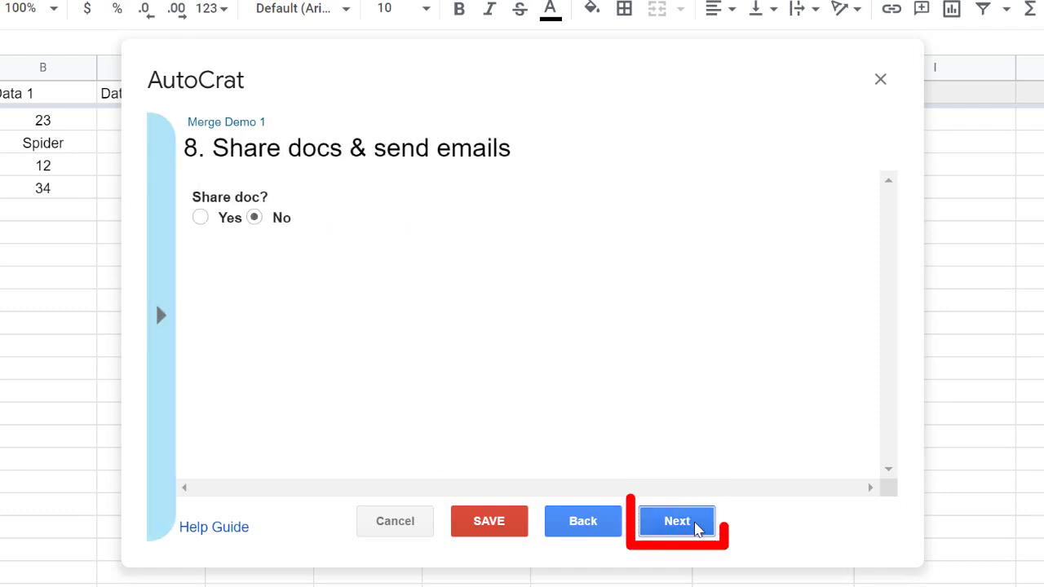
left_click(697, 527)
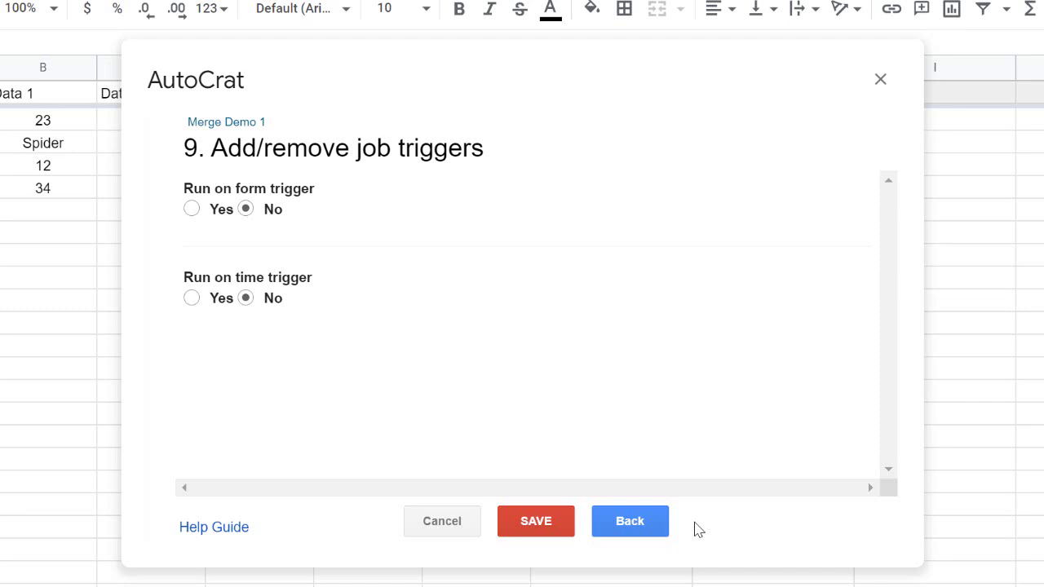
left_click(536, 521)
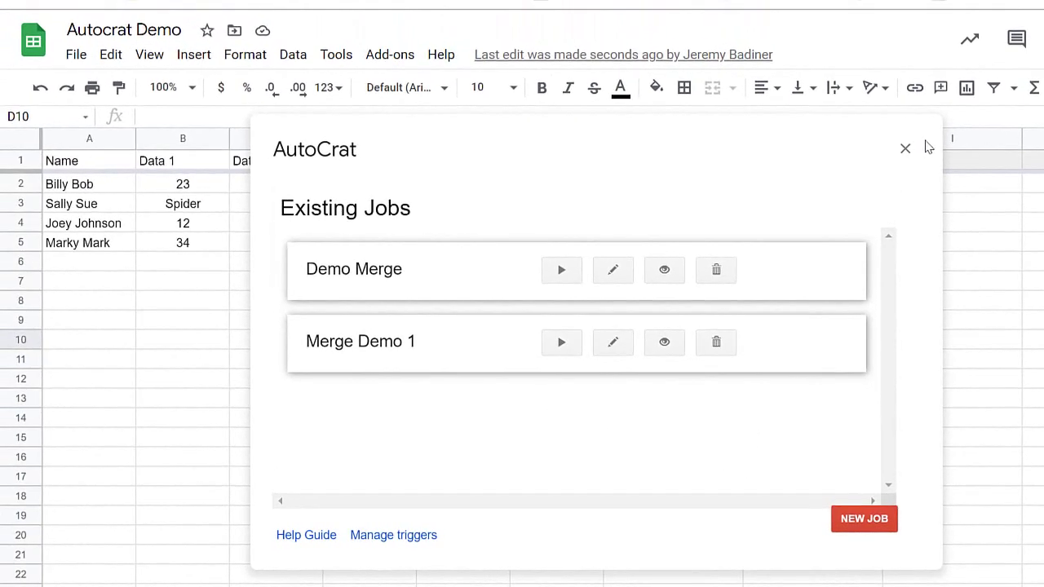
Reopen Autocrat from the sheet, run the Merge Demo 1 job and close the job list.
left_click(905, 151)
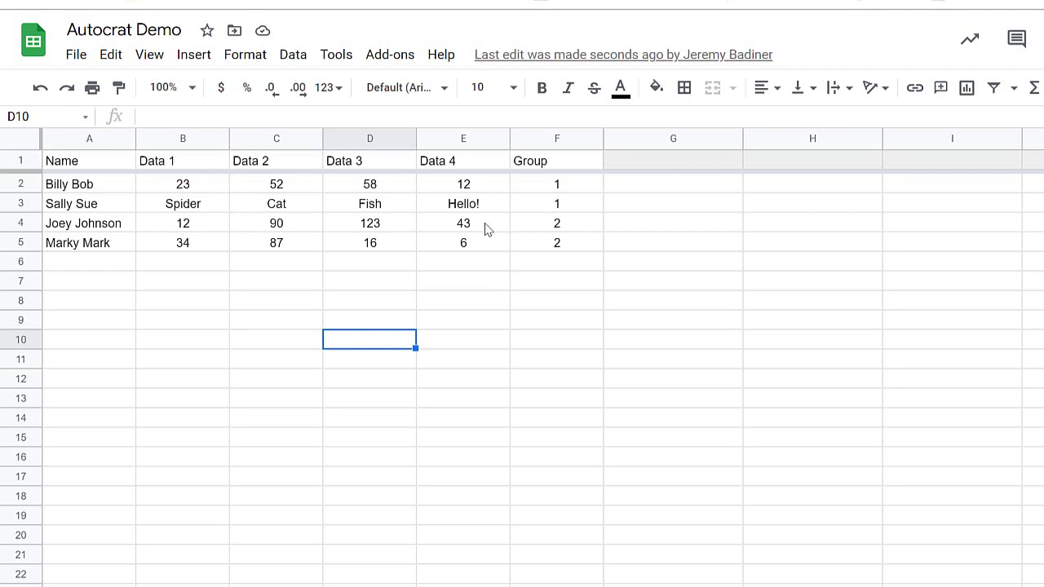
left_click(398, 63)
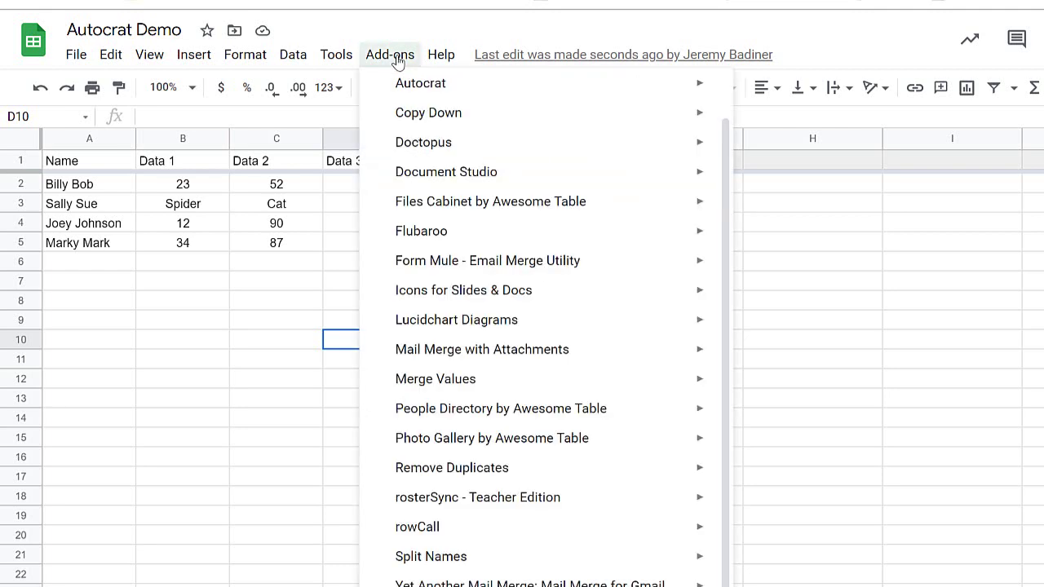
mouse_move(476, 91)
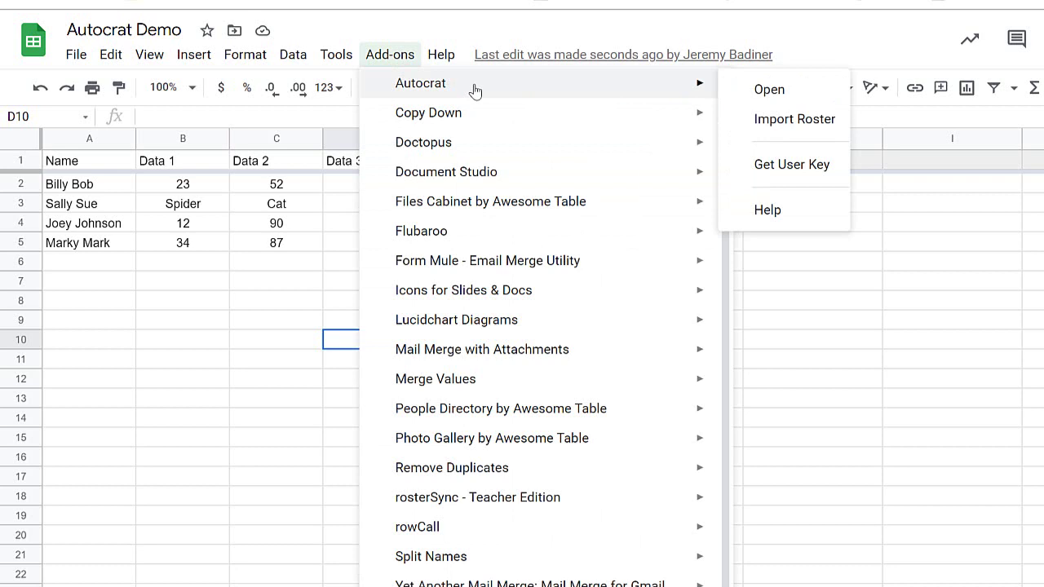
left_click(767, 91)
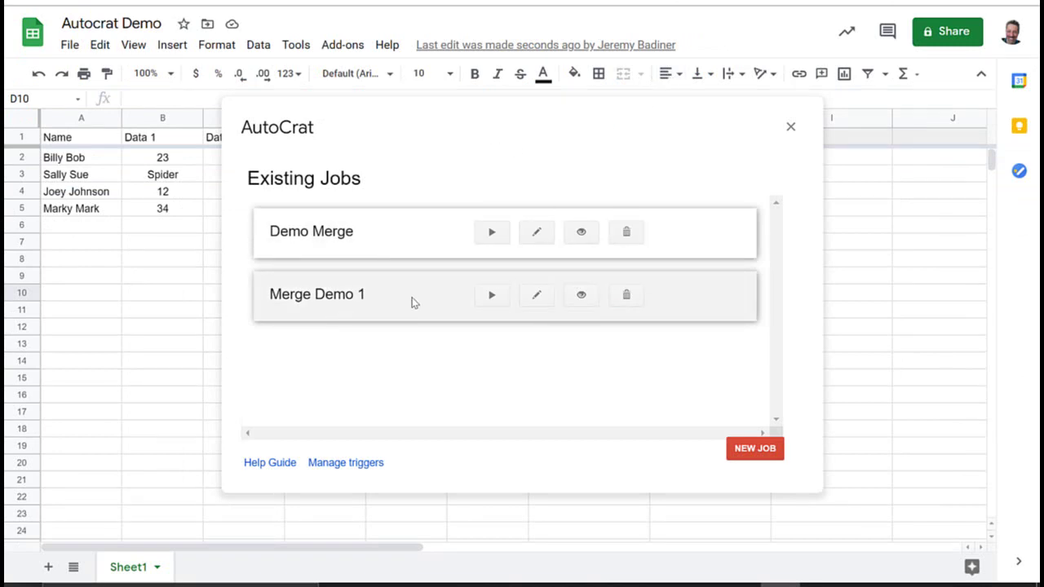
left_click(492, 295)
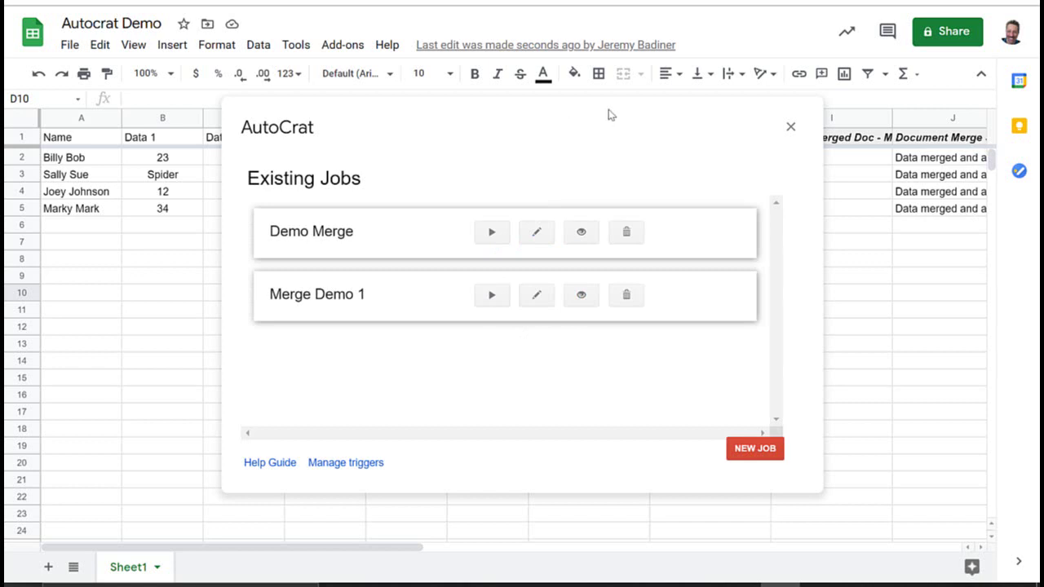
left_click(790, 128)
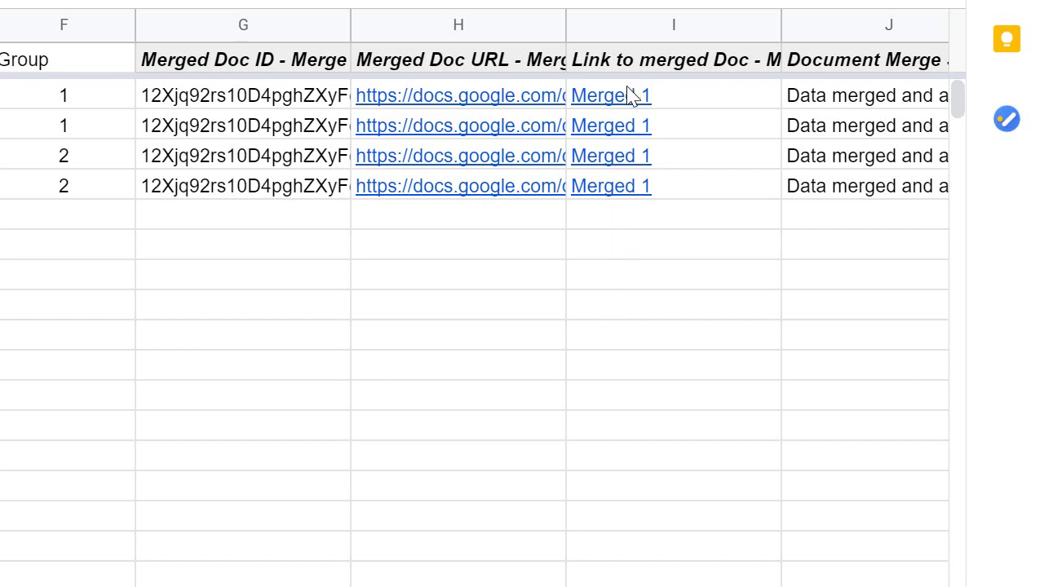
Open the Merged 1 document from the first data row's link and check the name, table values and group on its first page.
mouse_move(632, 105)
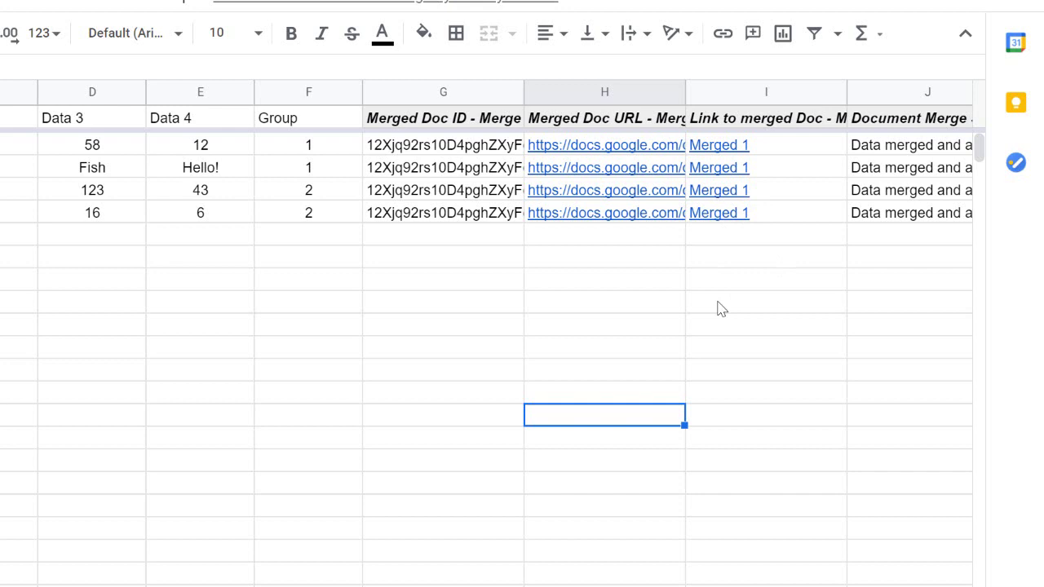
left_click(723, 150)
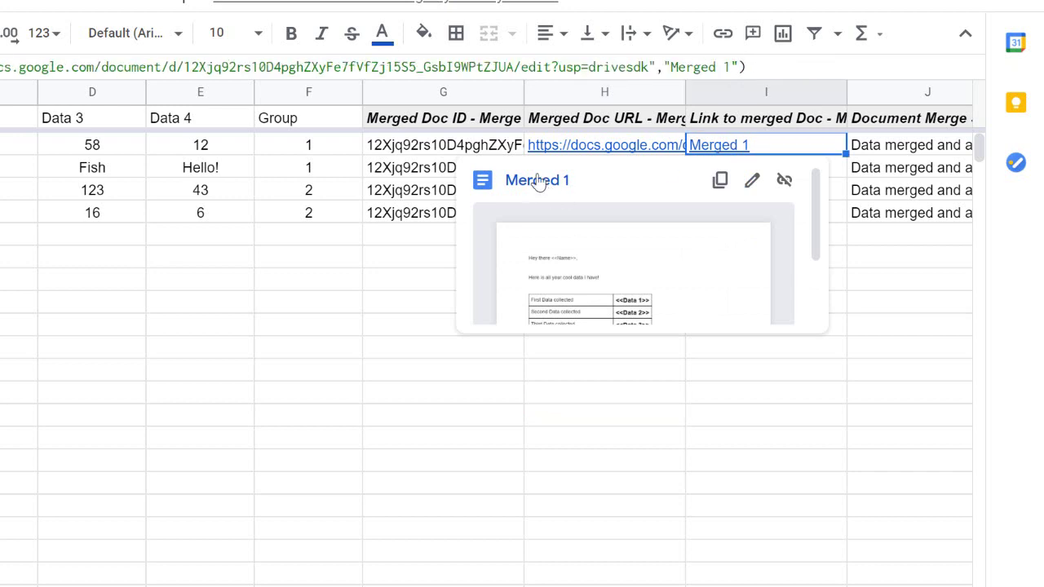
left_click(538, 181)
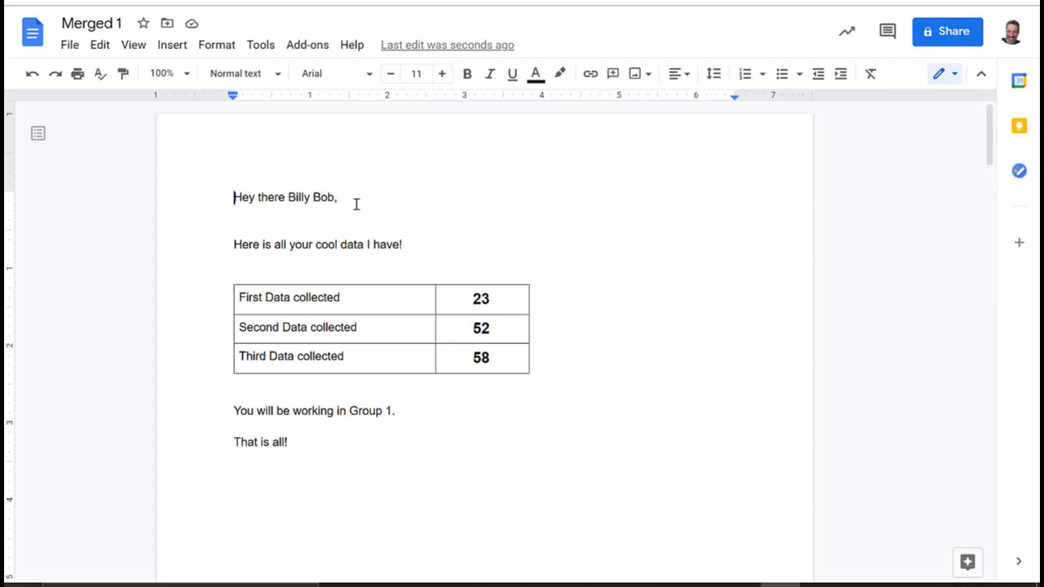
left_click(289, 197)
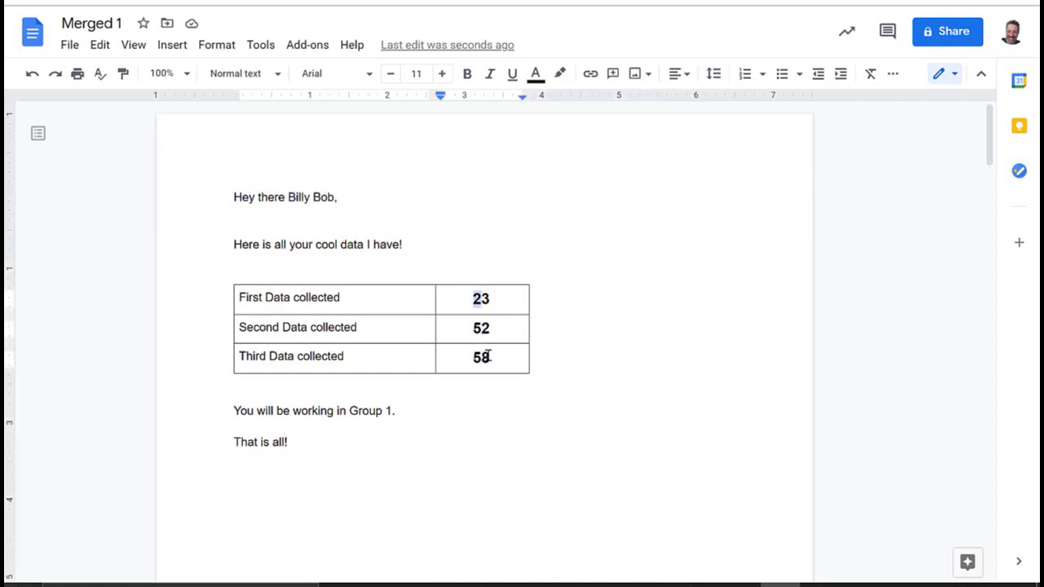
left_click_drag(481, 299, 482, 357)
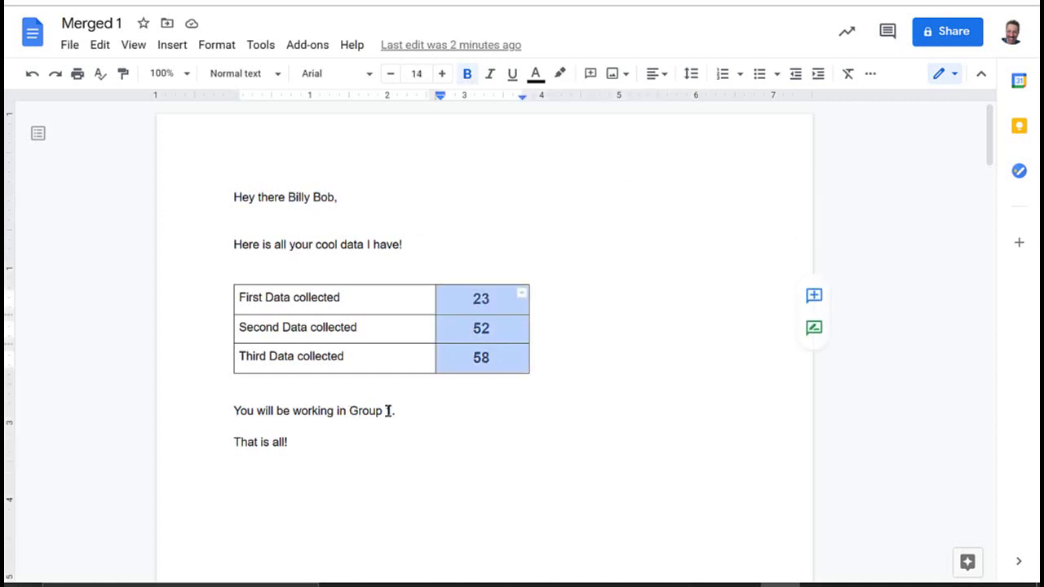
left_click(349, 411)
double_click(351, 411)
left_click(502, 424)
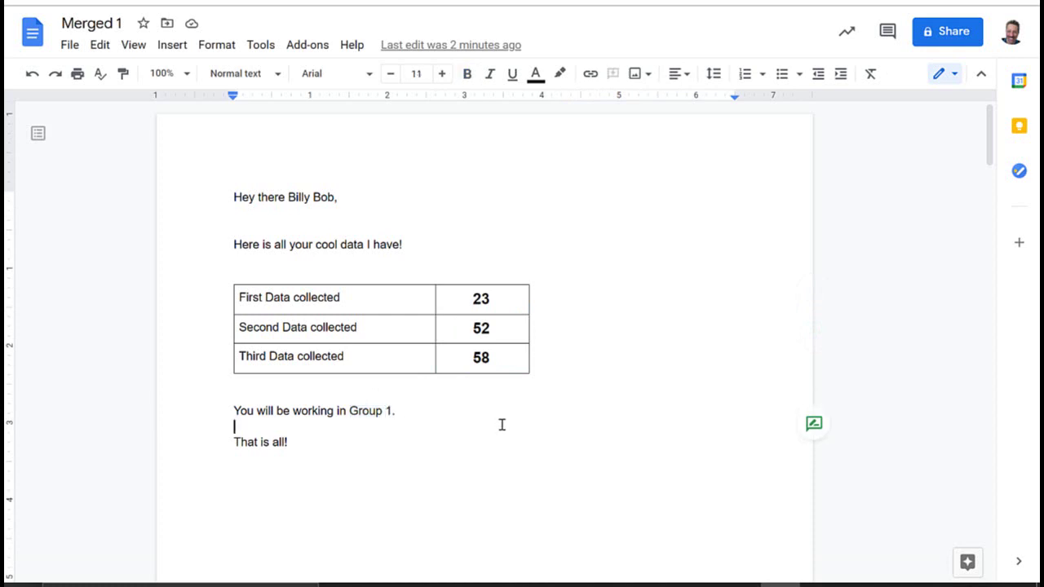
Look through the remaining pages of the Merged 1 document to examine each person's merged letter, and return to the beginning.
scroll(502, 425, "down", 10)
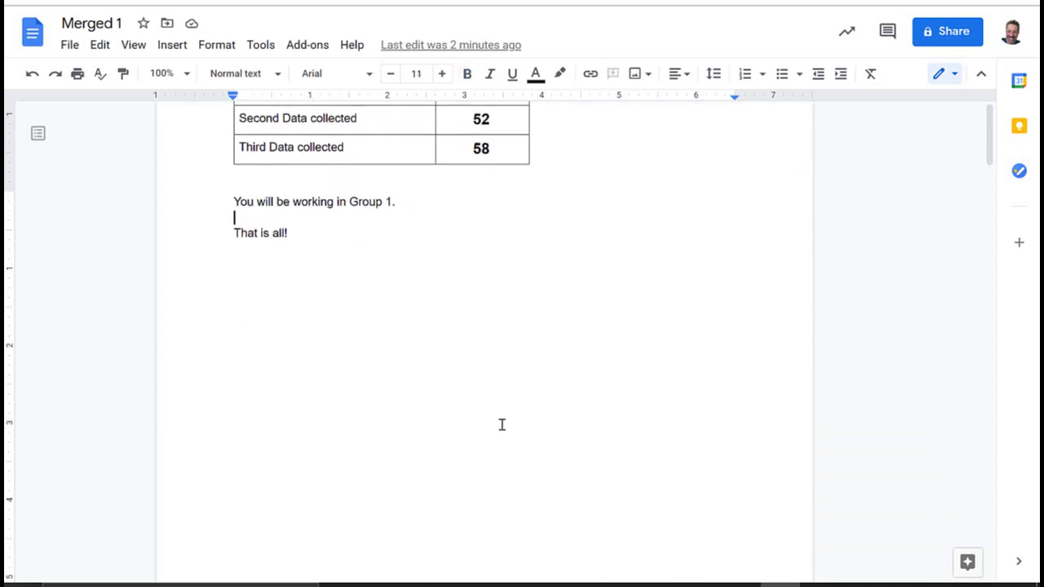
scroll(502, 424, "down", 10)
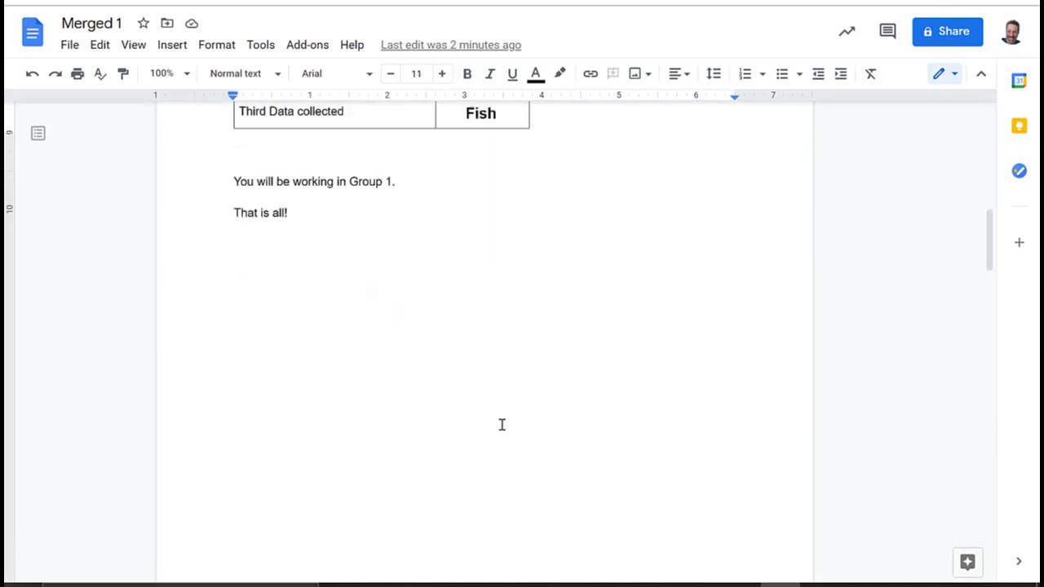
scroll(502, 424, "up", 5)
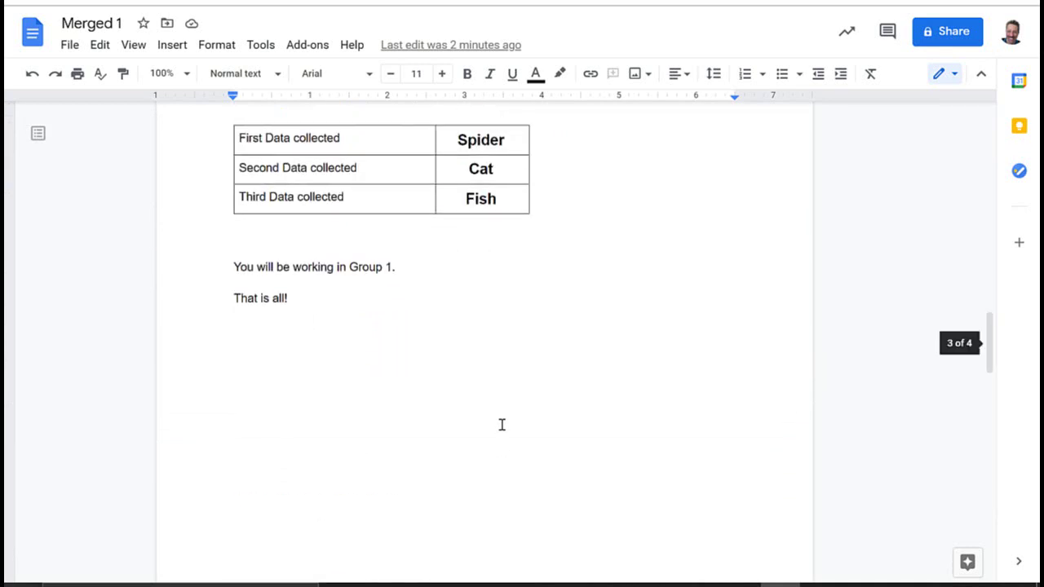
scroll(501, 424, "down", 8)
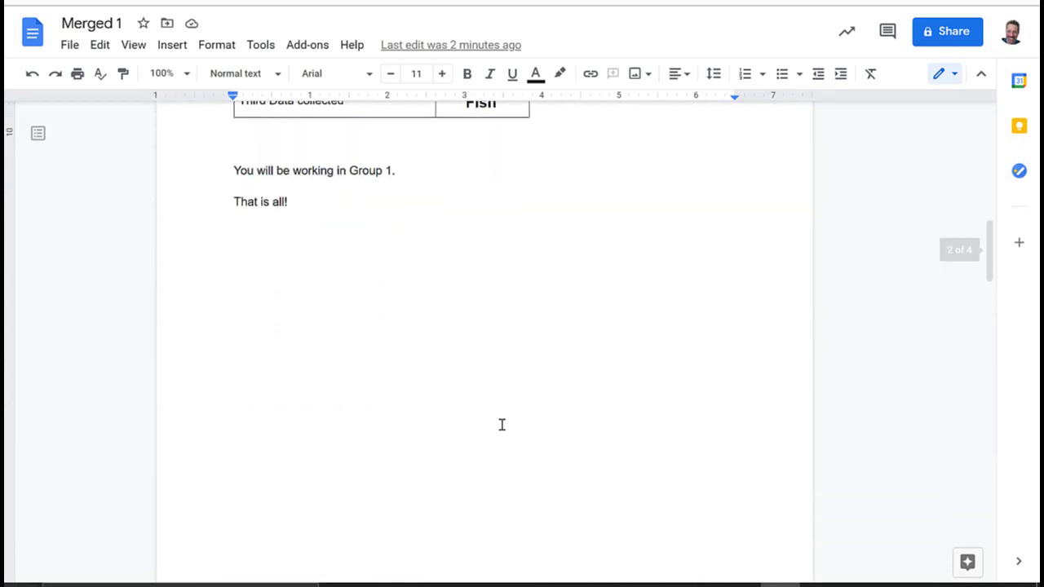
scroll(502, 424, "down", 10)
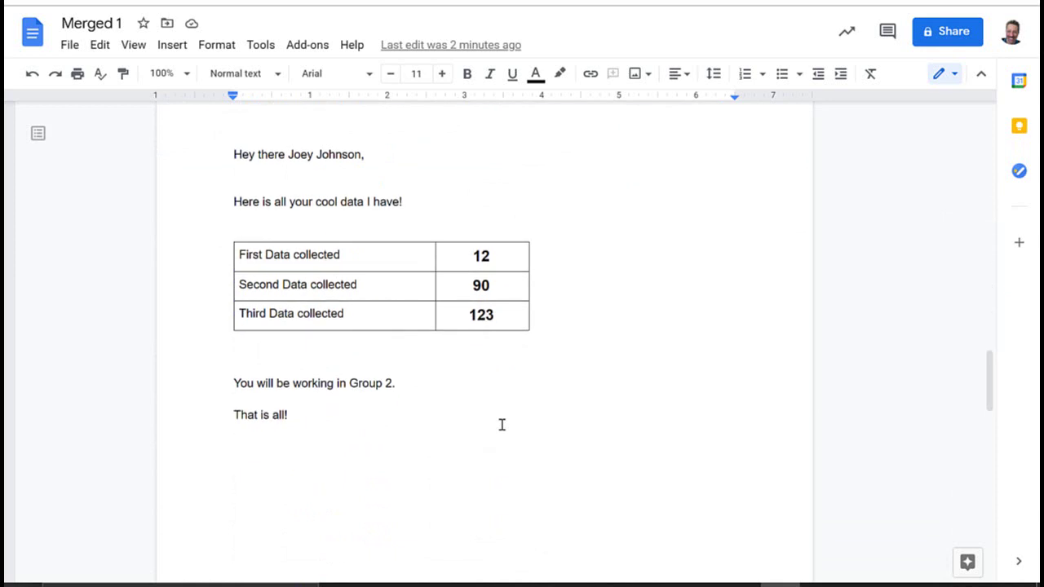
scroll(502, 424, "down", 10)
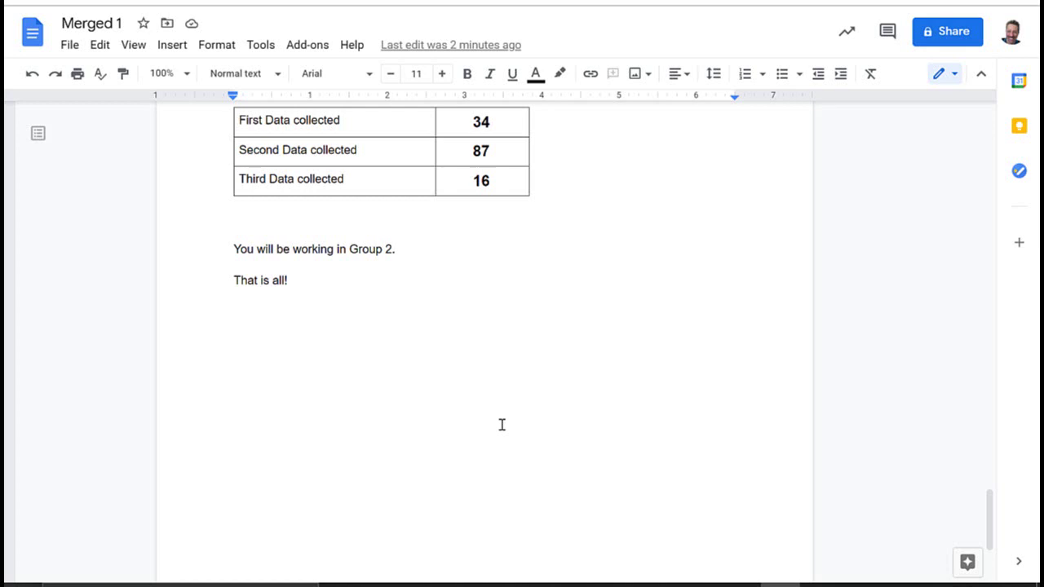
scroll(501, 425, "up", 10)
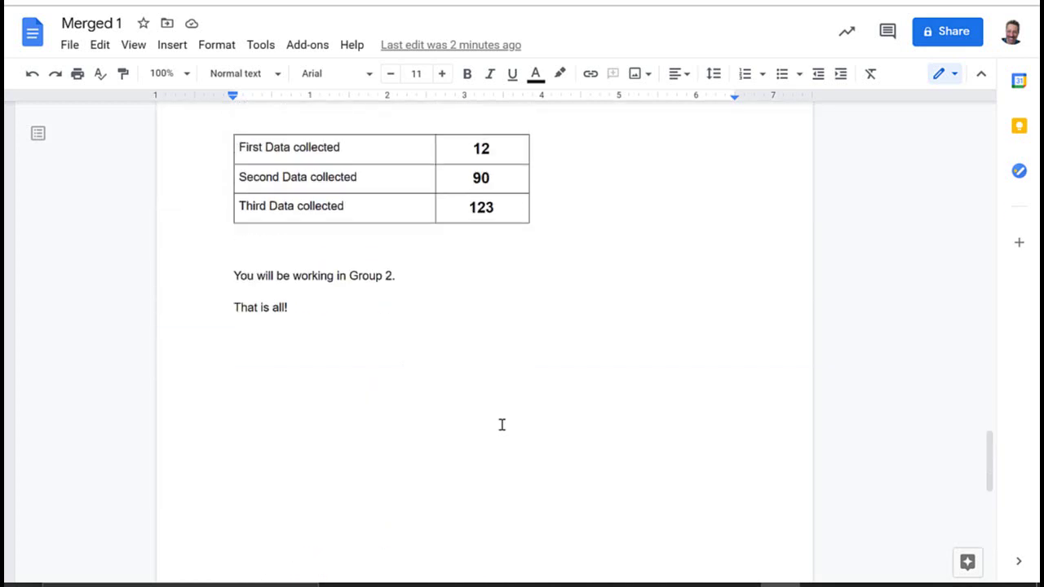
scroll(502, 424, "up", 15)
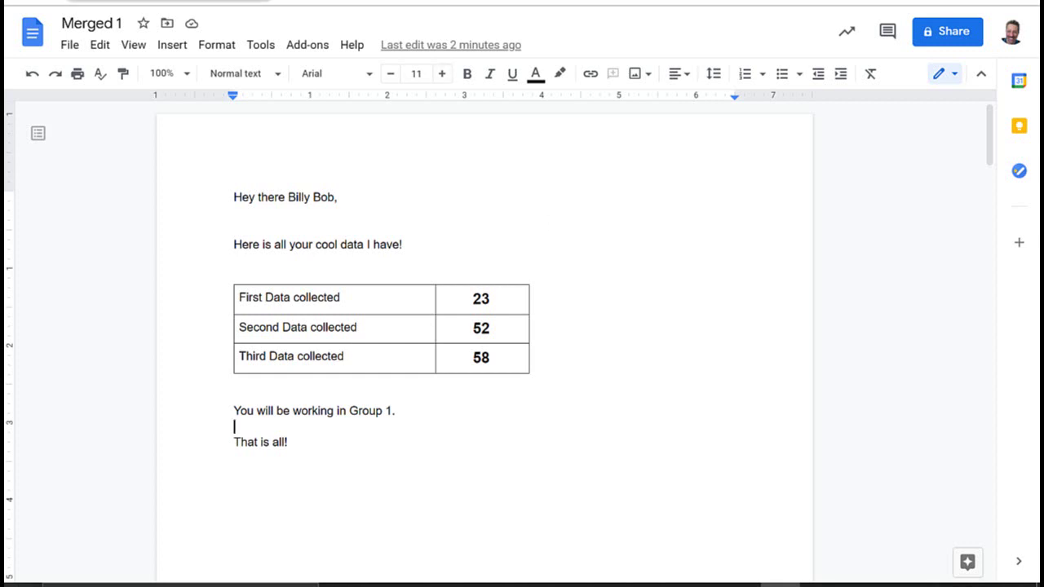
Switch to Google Drive, open the Demo Autocrat folder and move the Merged 1 document to the trash.
key("ctrl+Tab")
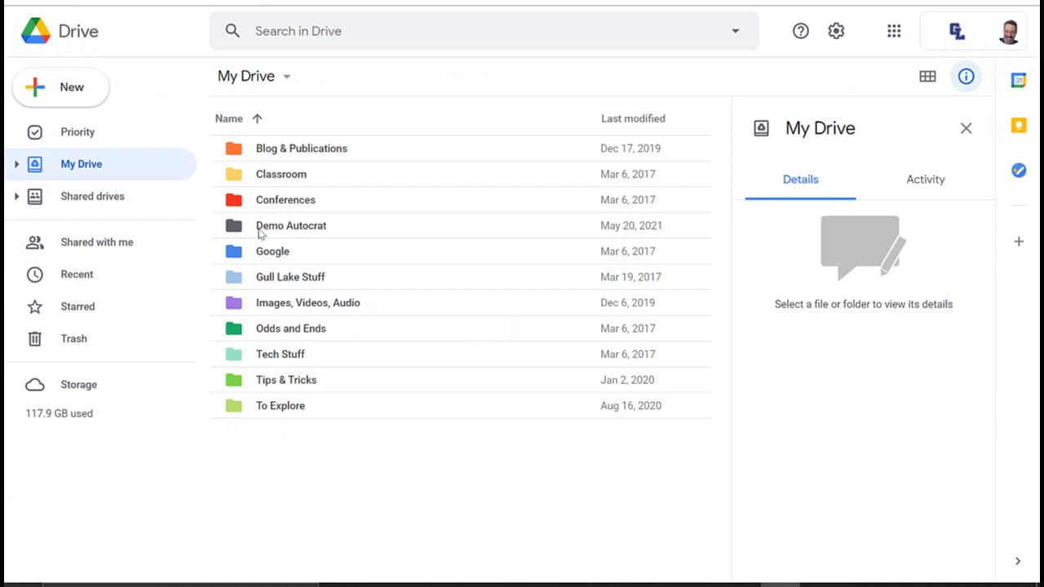
left_click(260, 234)
double_click(260, 234)
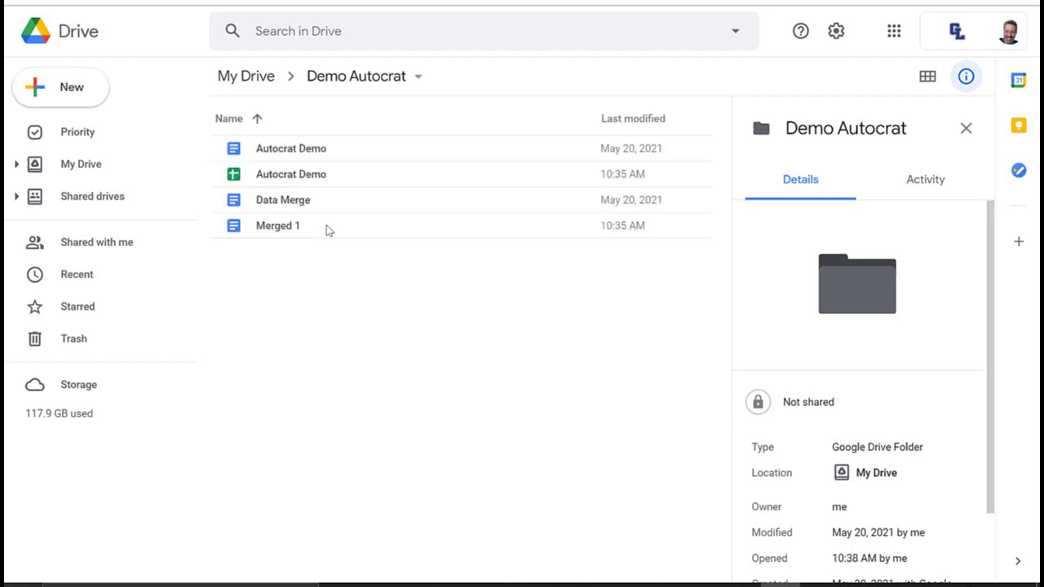
left_click(280, 231)
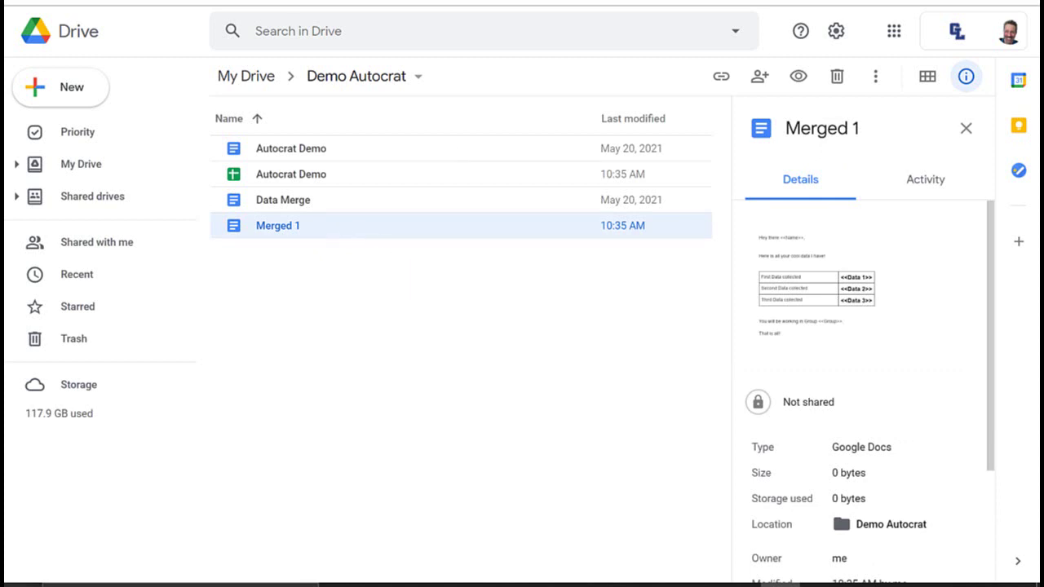
key("Return")
left_click(837, 76)
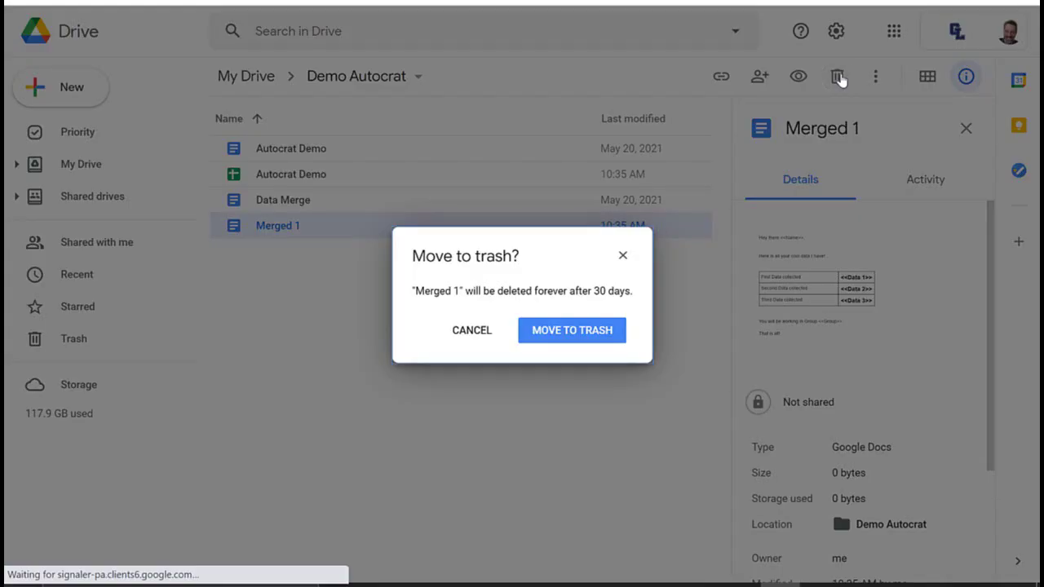
left_click(573, 331)
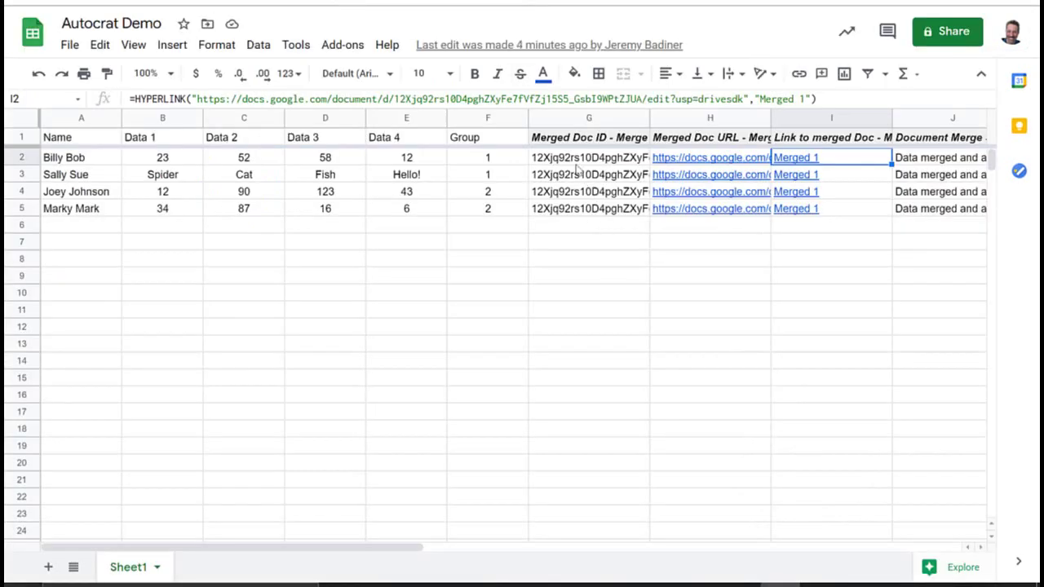
Clear the merge result columns G through J in the Autocrat Demo spreadsheet.
left_click(576, 120)
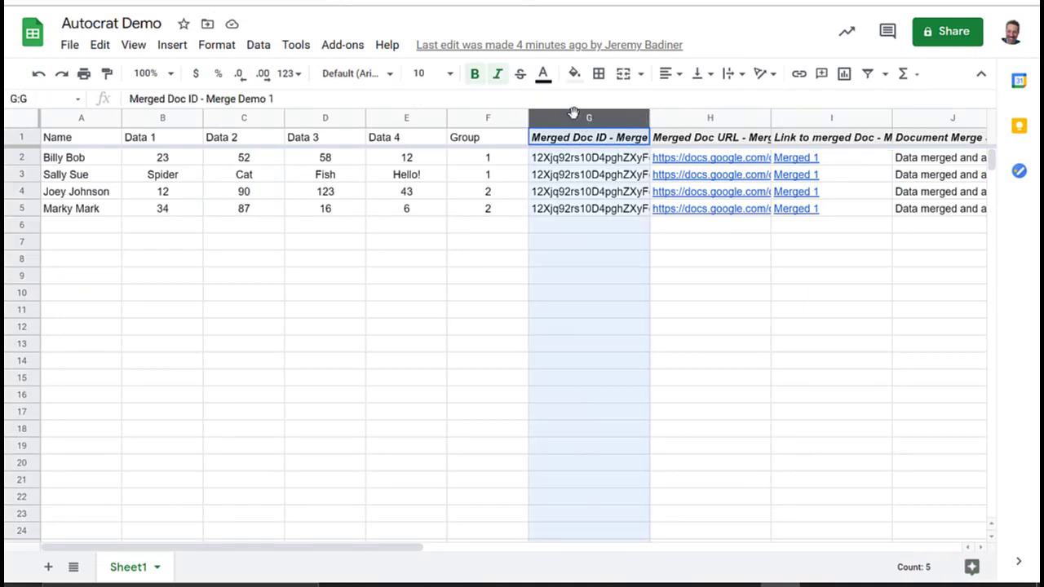
left_click(757, 117, "shift")
left_click(881, 108, "shift")
left_click(928, 108, "shift")
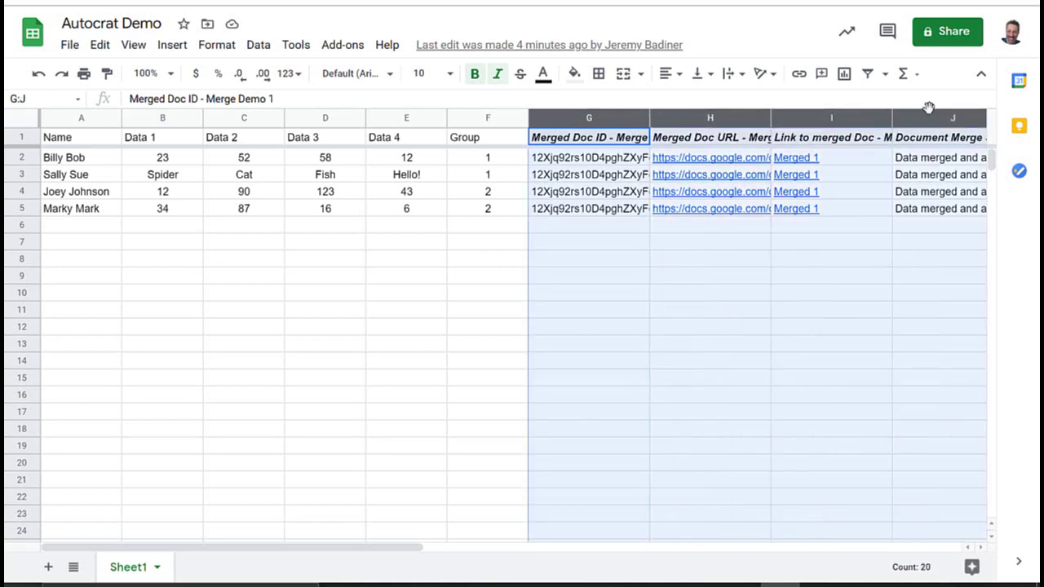
key("Delete")
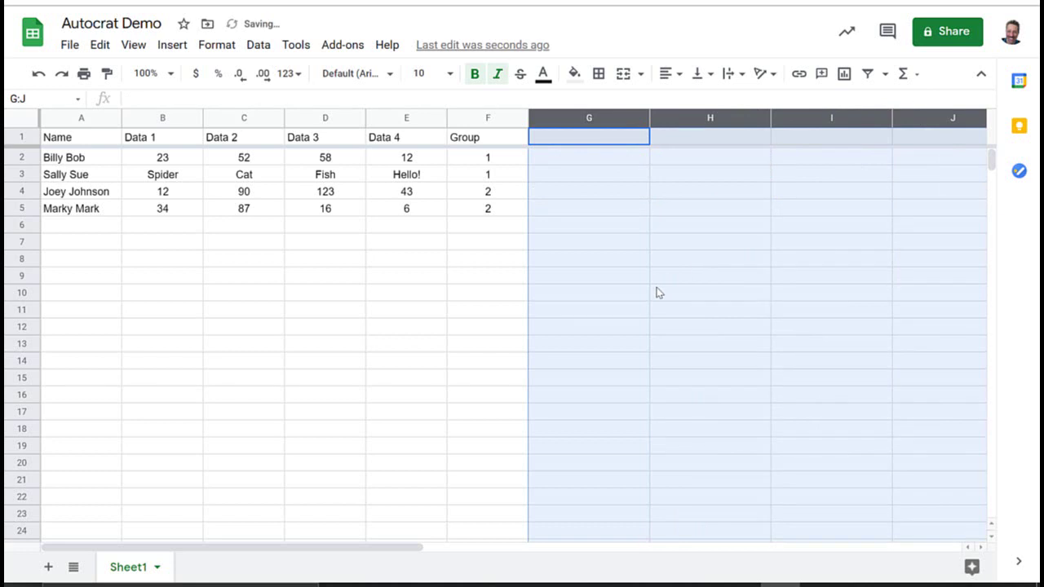
left_click(659, 293)
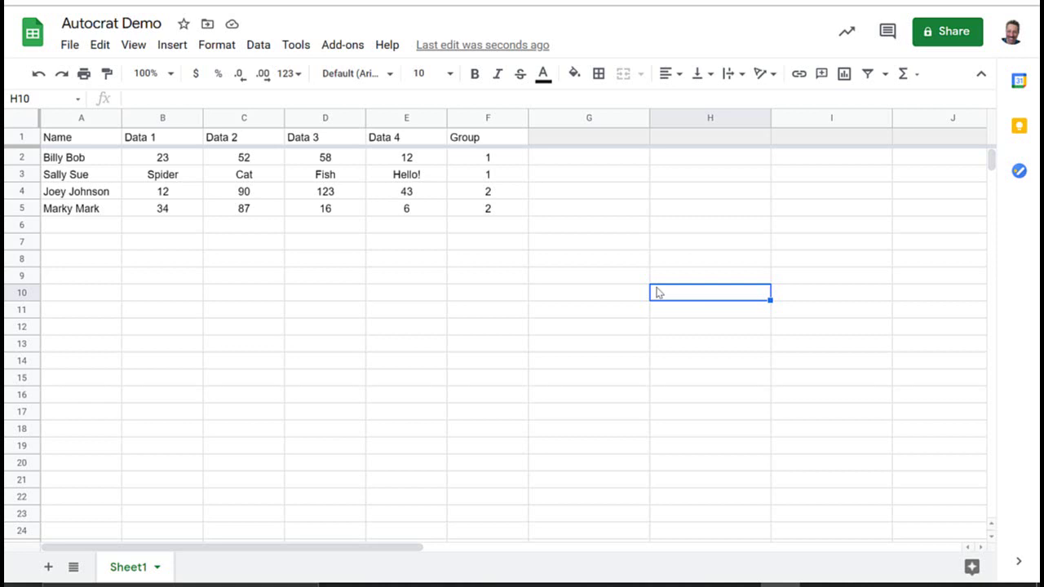
left_click(553, 315)
left_click_drag(645, 120, 931, 118)
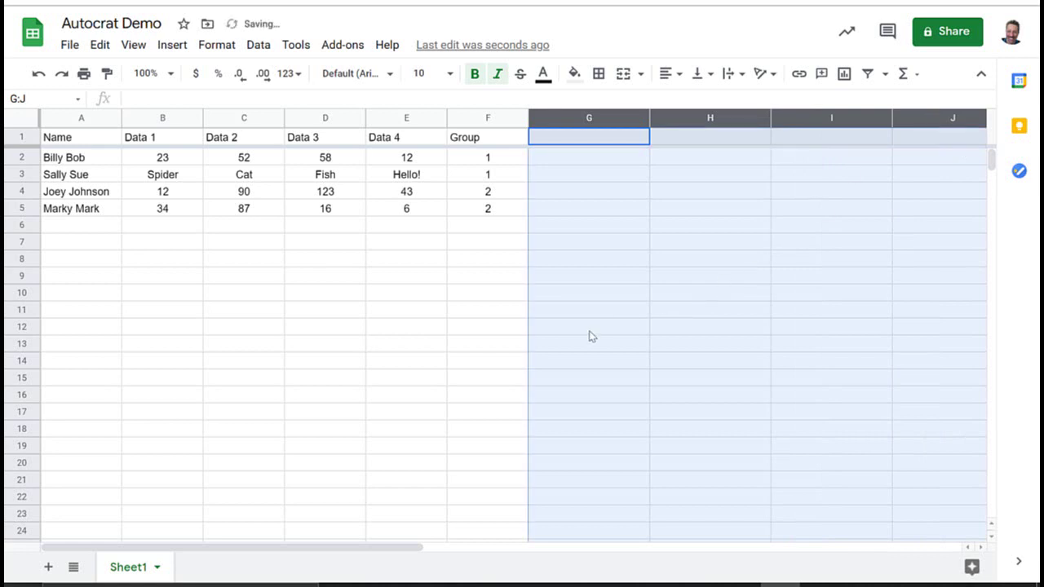
left_click(589, 331)
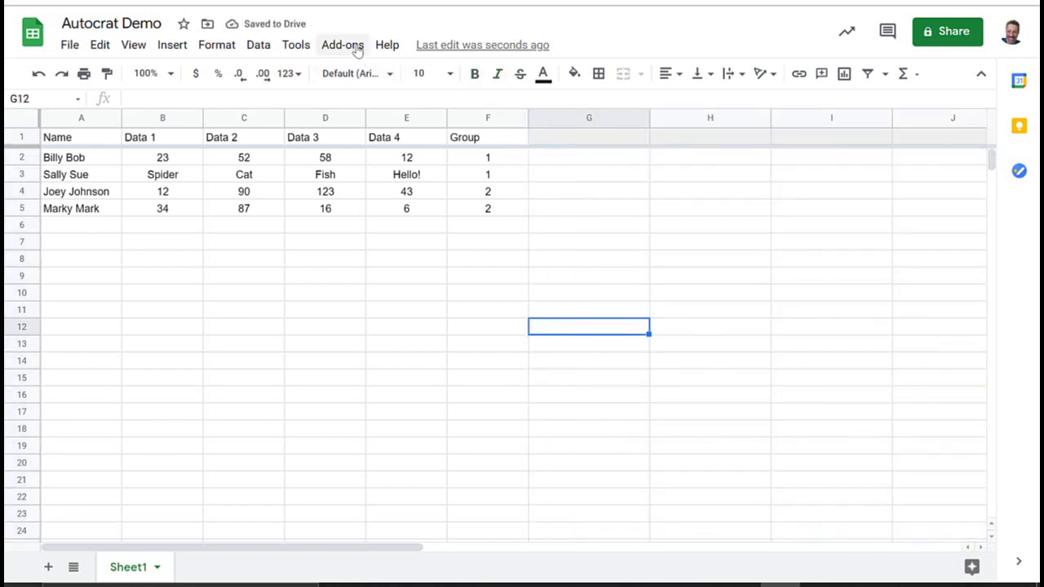
Run the Merge Demo 1 job again in Autocrat on all rows and return to the sheet.
left_click(357, 48)
mouse_move(380, 70)
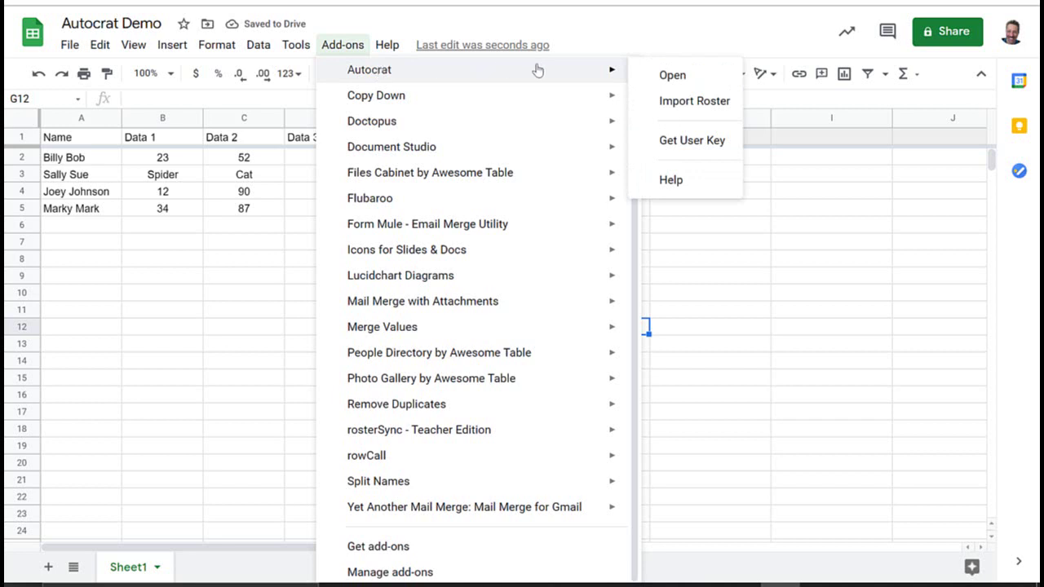
left_click(657, 78)
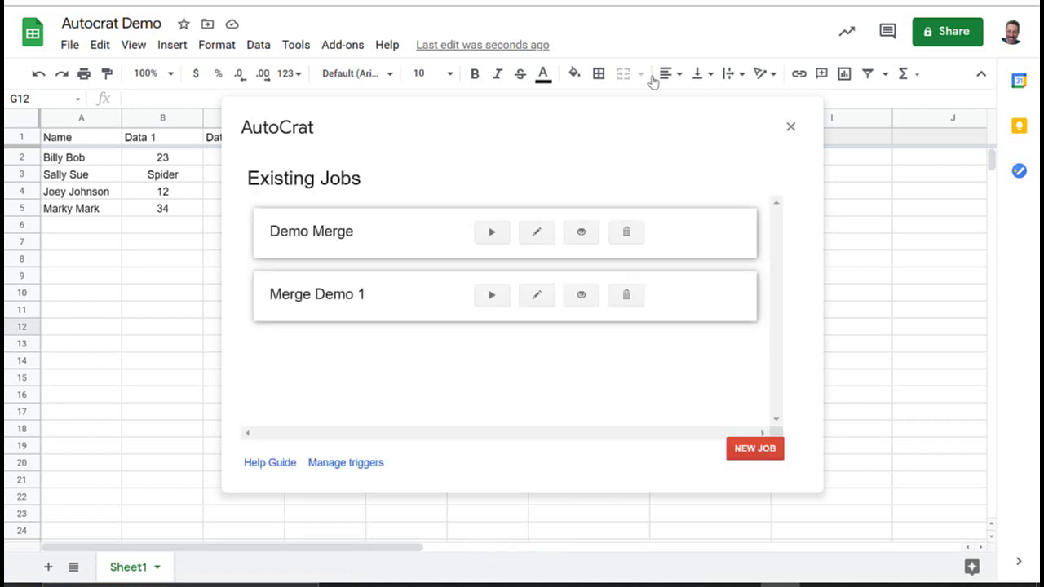
left_click(491, 299)
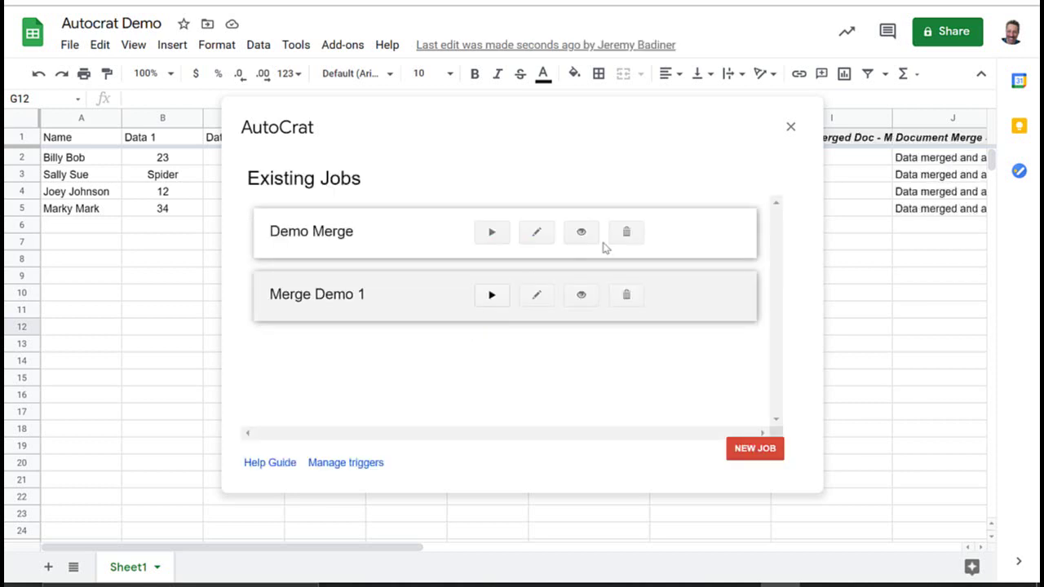
left_click(791, 127)
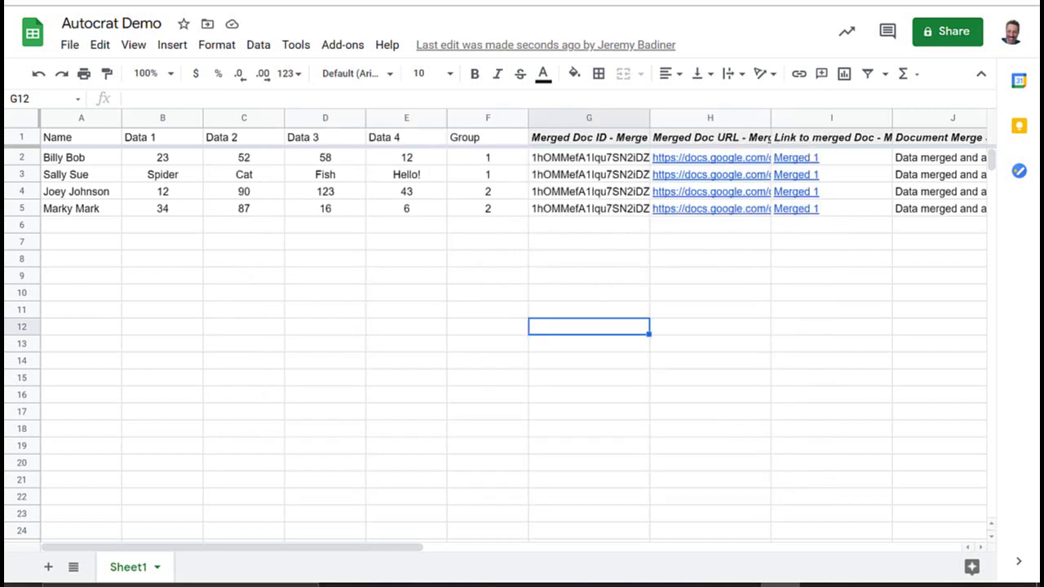
Check the Merged 1 document's details in the Demo Autocrat folder on Google Drive and return to the spreadsheet.
key("ctrl+Tab")
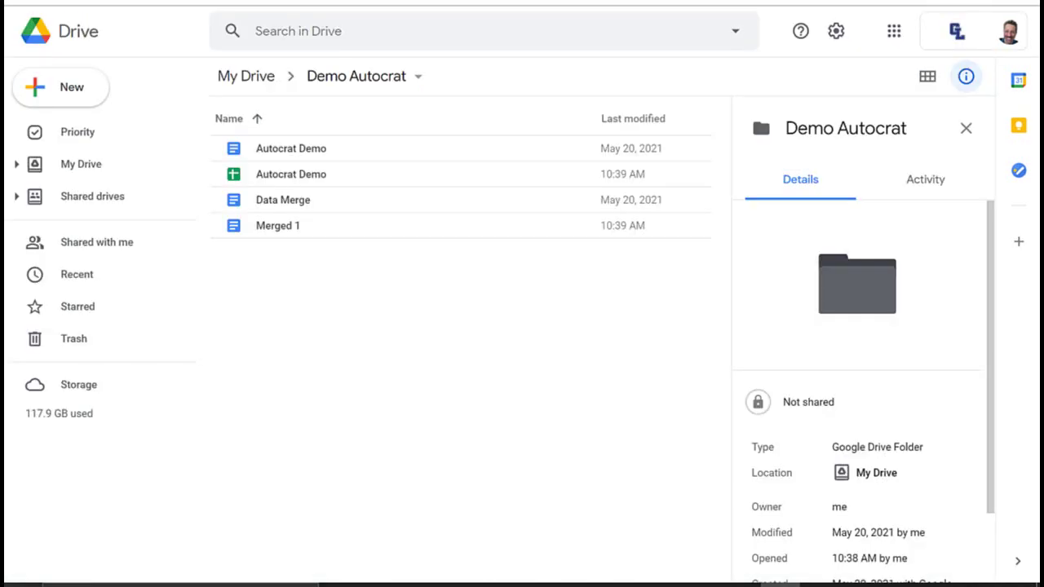
left_click(294, 230)
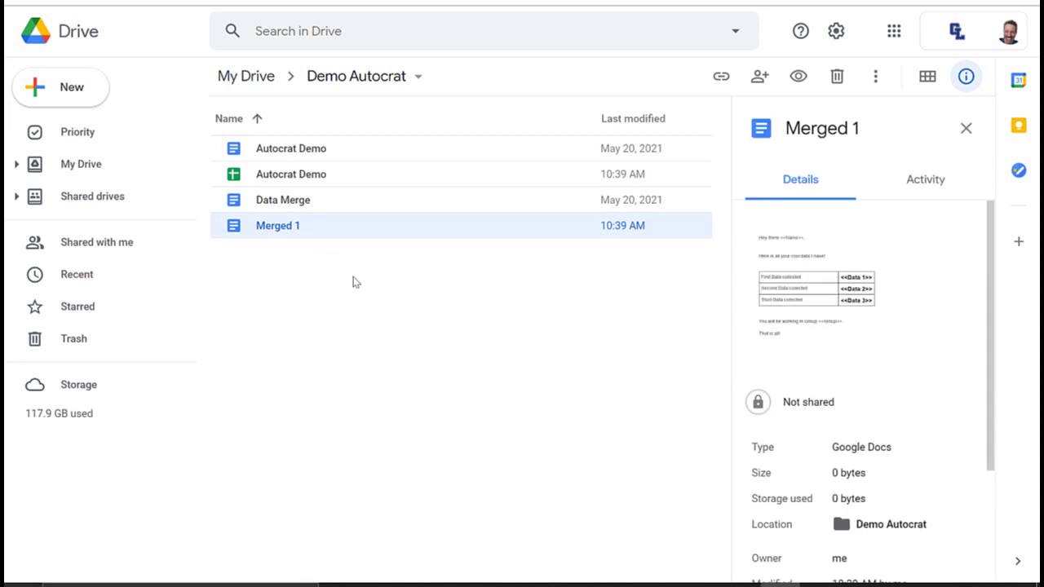
key("ctrl+shift+Tab")
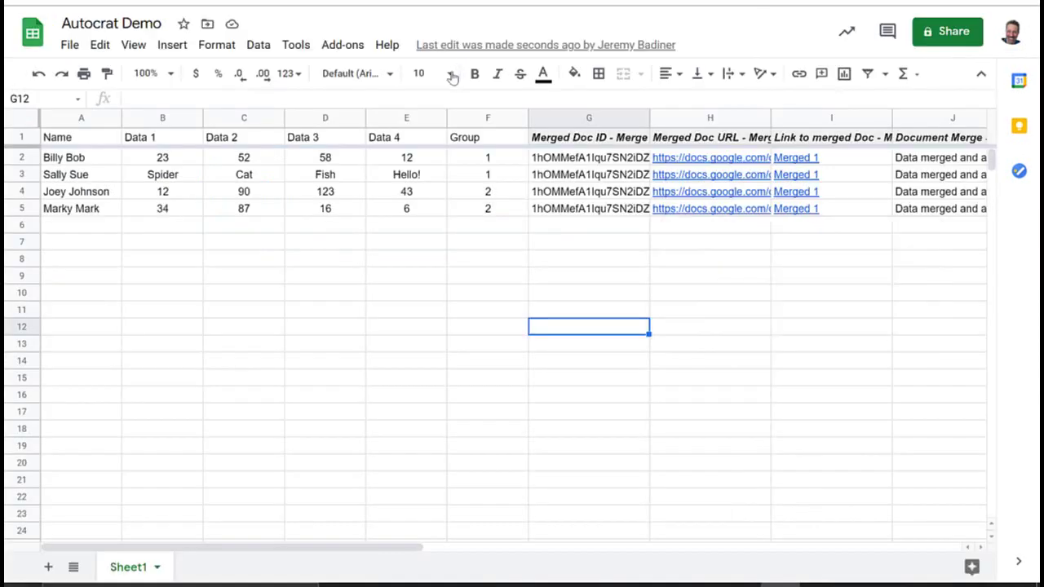
Open the Merge Demo 1 job for editing in Autocrat and advance to its file settings.
left_click(342, 46)
mouse_move(359, 72)
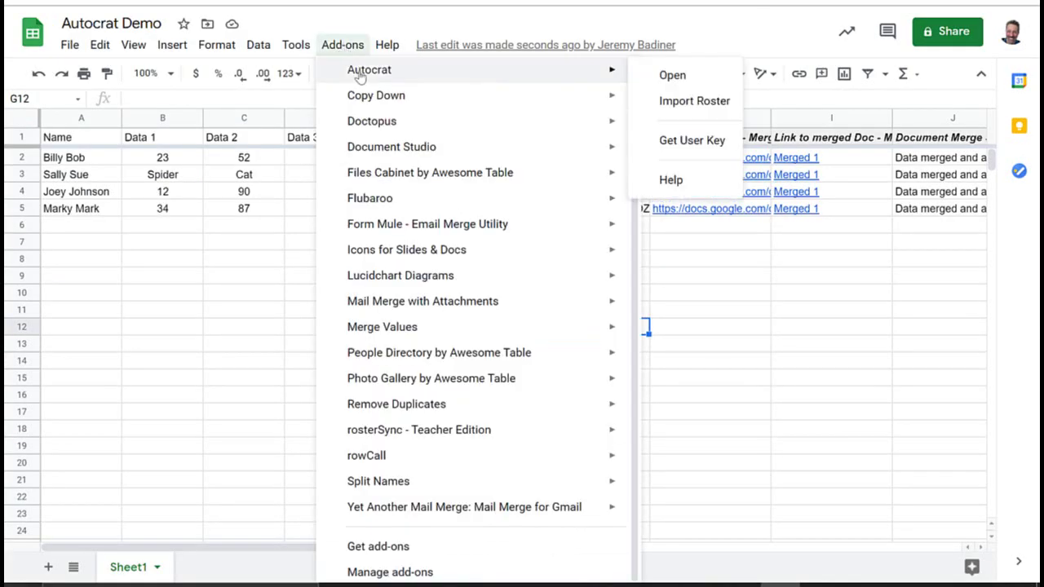
left_click(674, 76)
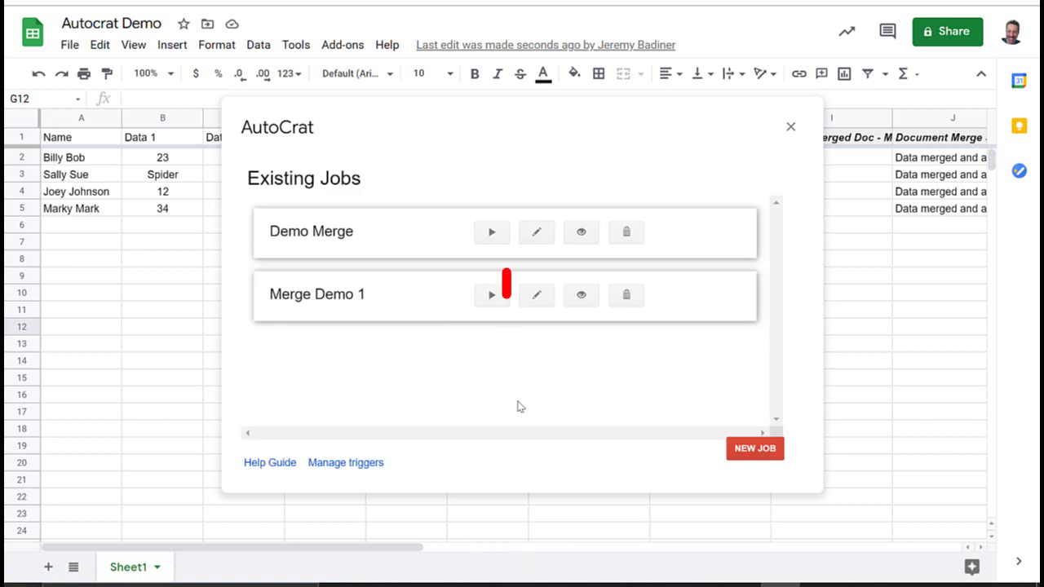
left_click(537, 298)
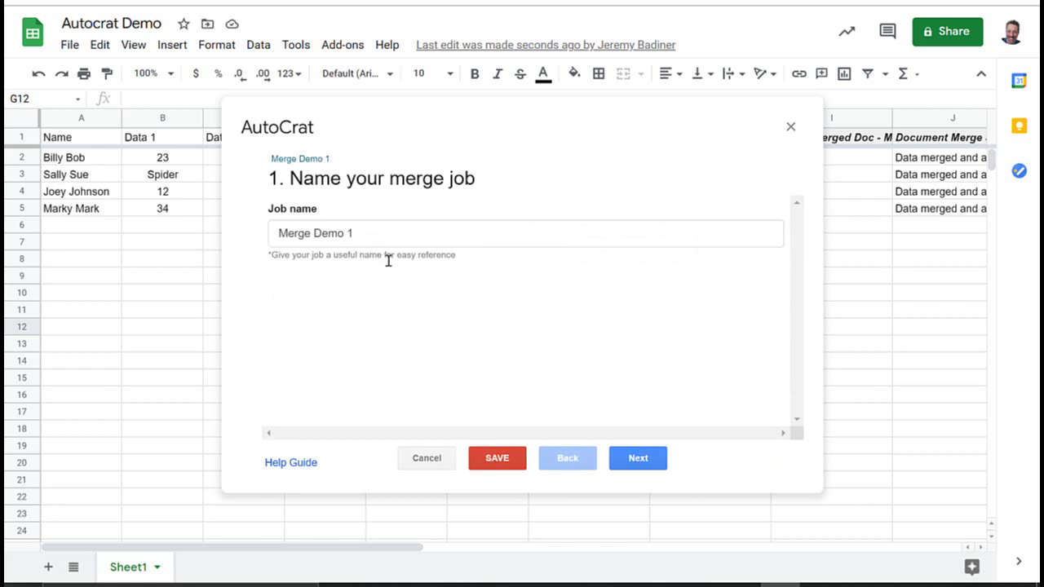
left_click(628, 461)
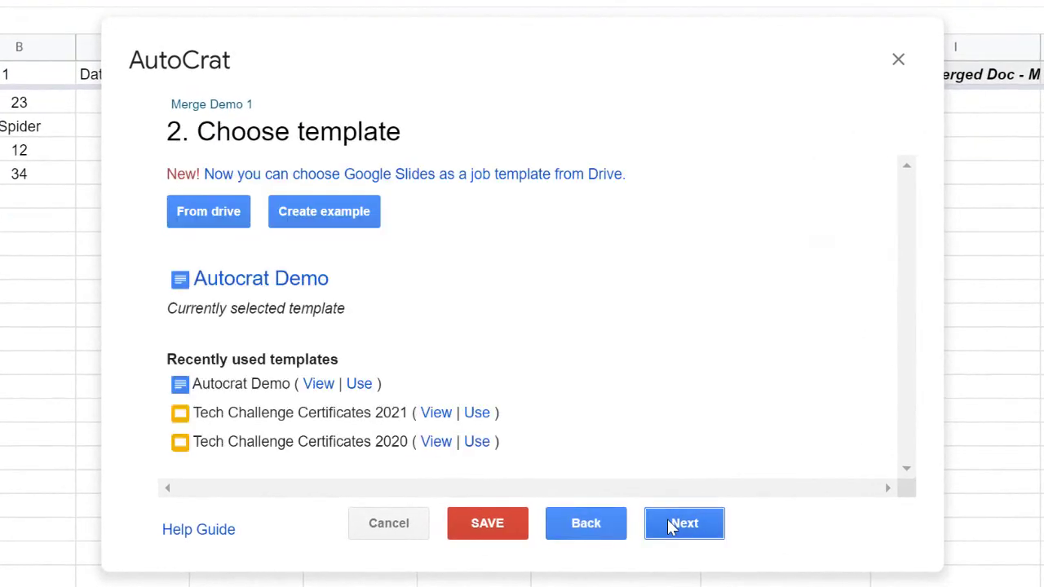
left_click(670, 524)
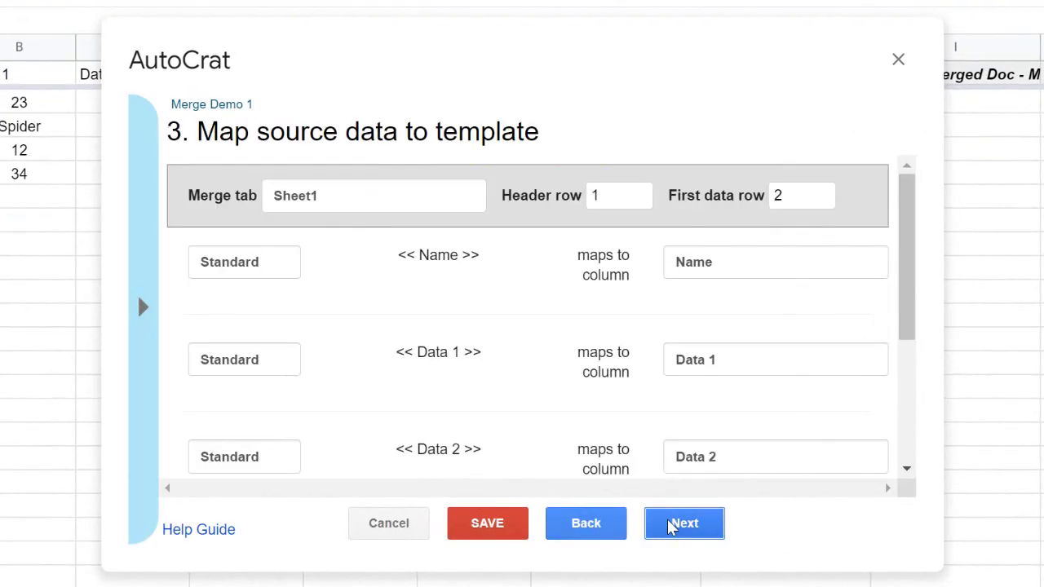
left_click(670, 525)
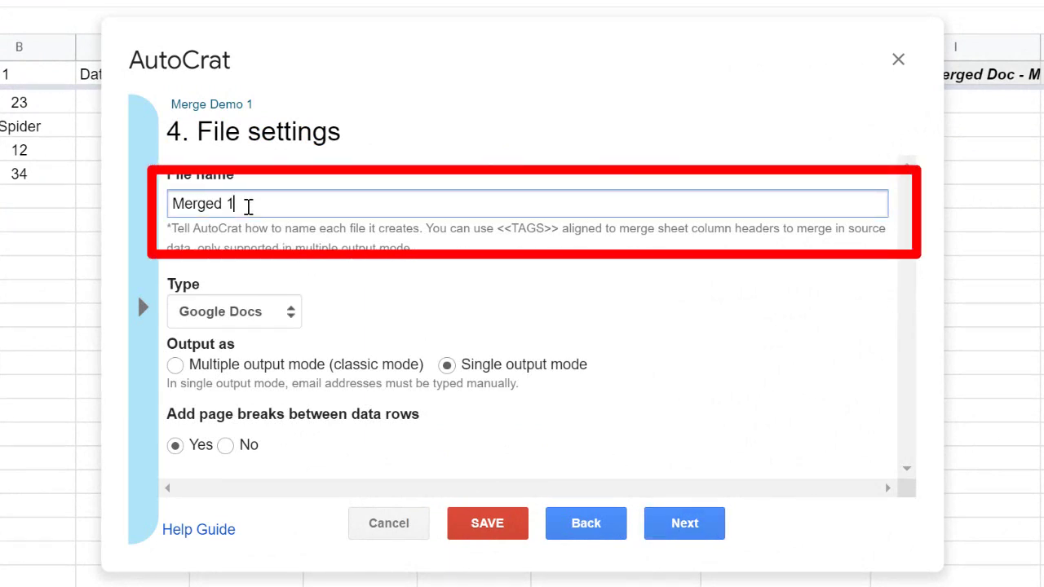
Set the output file name to <<Name>> Merged All, choose multiple output mode (classic mode), and save the job.
double_click(249, 204)
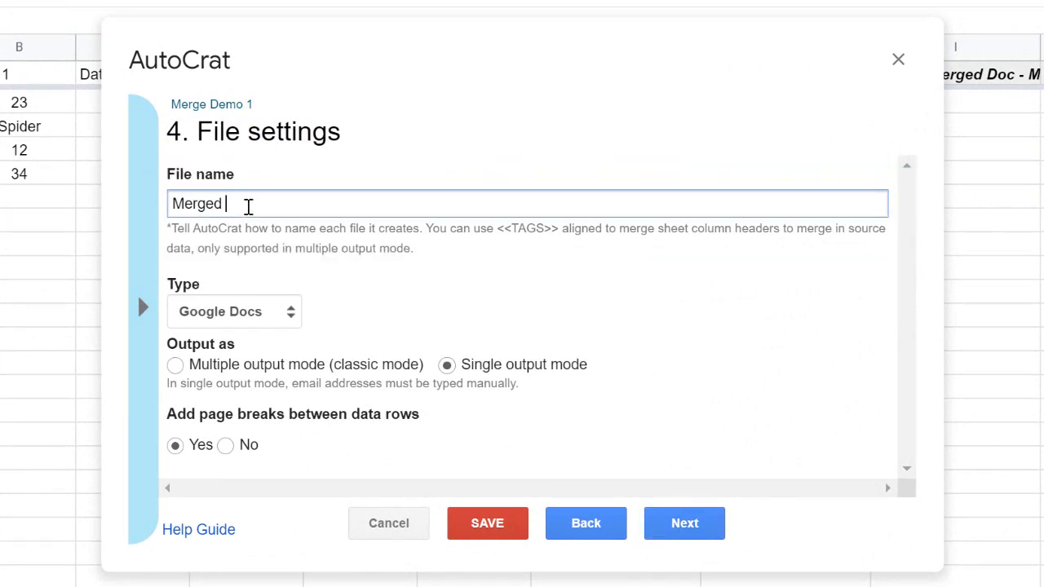
key("BackSpace")
type("All")
left_click(176, 365)
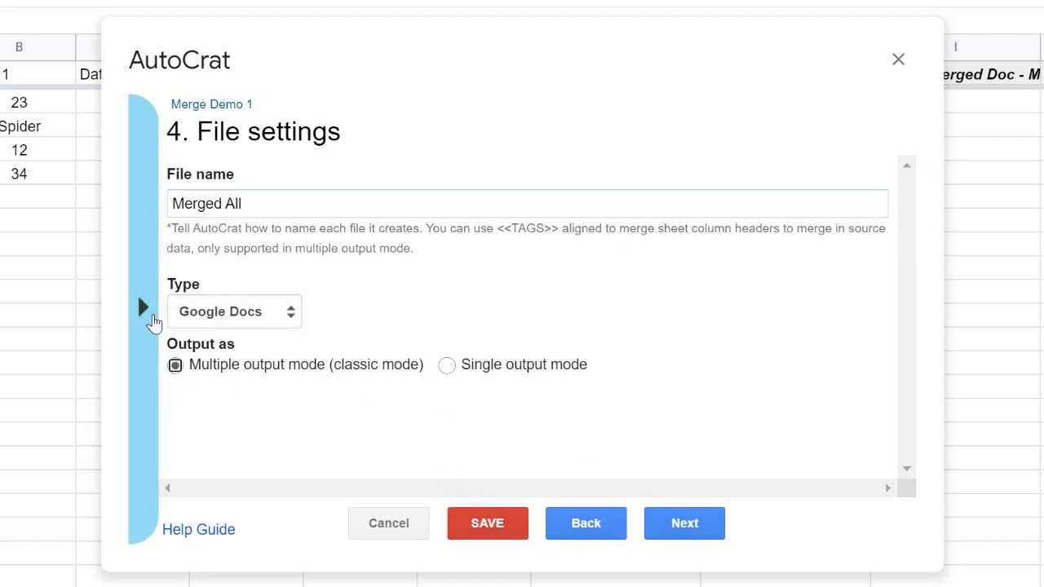
left_click(173, 203)
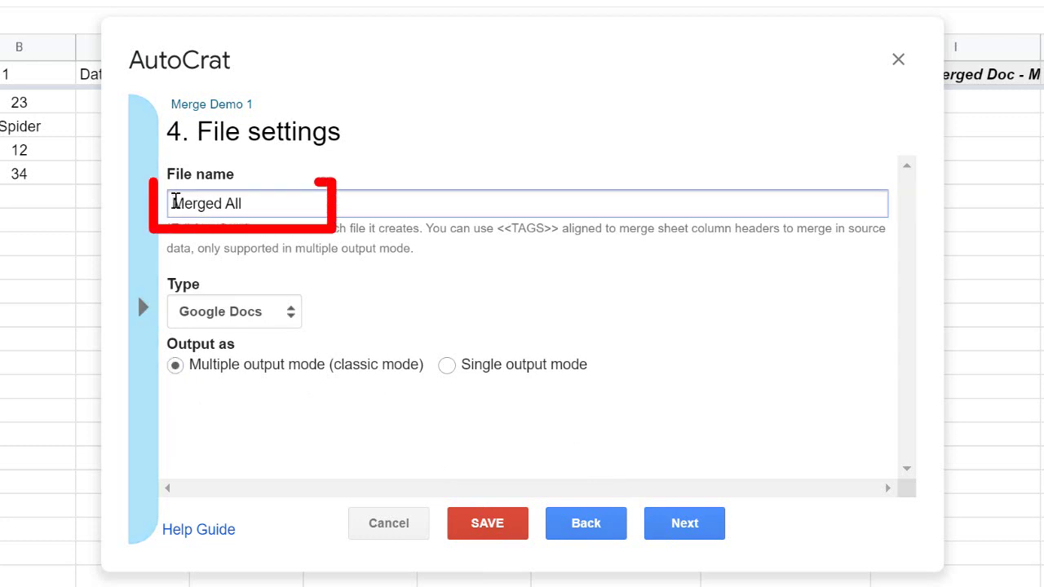
type("<<Name>>")
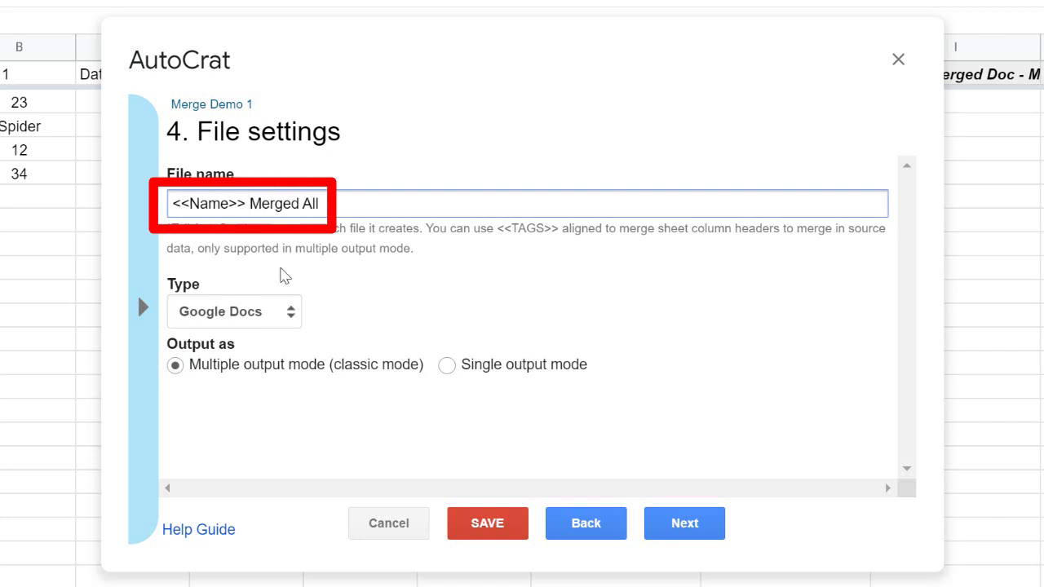
left_click(500, 522)
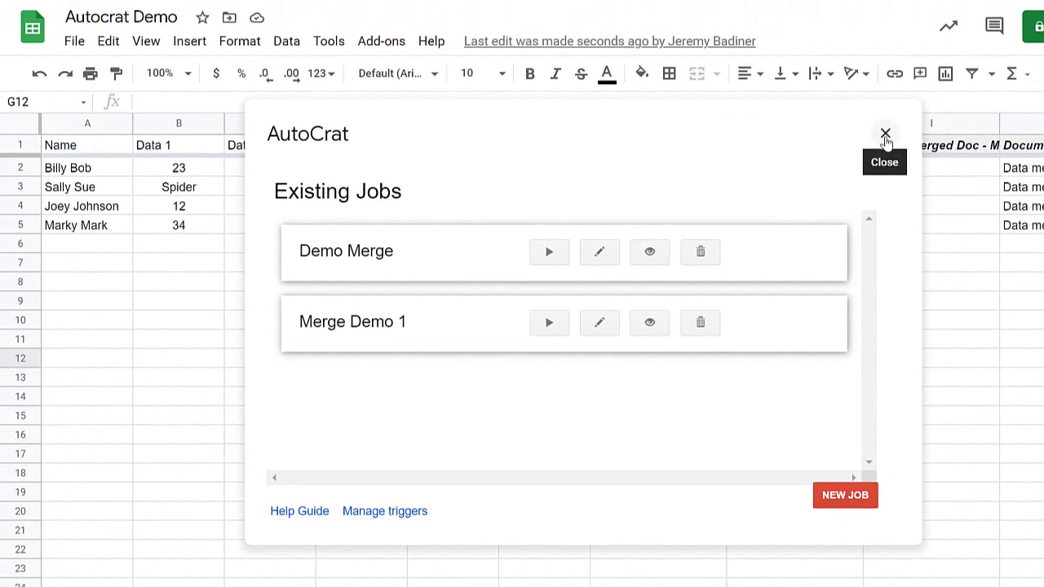
Close Autocrat and clear the previous merge results in columns G through J.
left_click(885, 133)
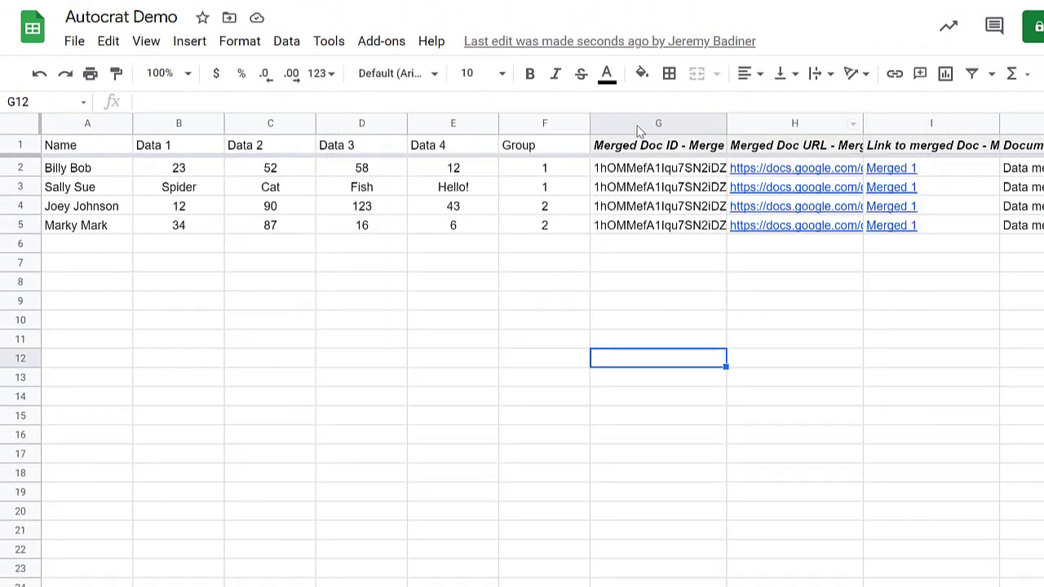
left_click_drag(638, 131, 1035, 124)
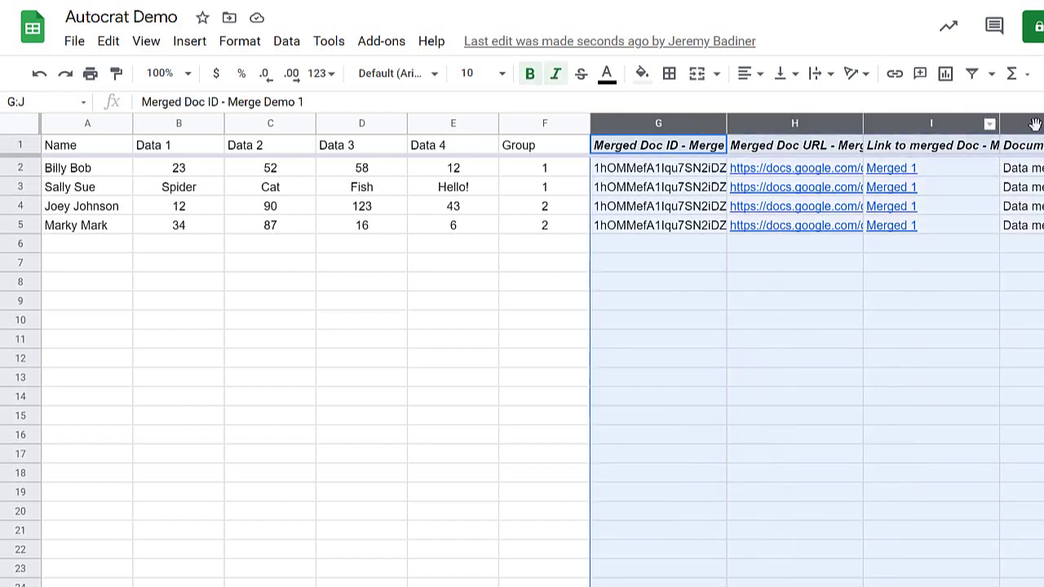
key("Delete")
left_click(653, 283)
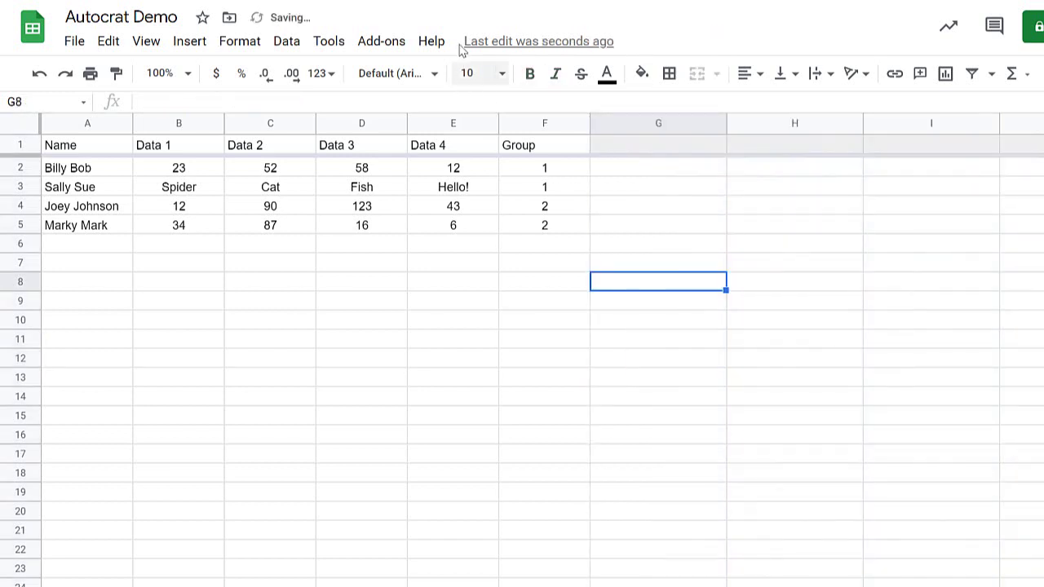
Run the edited Merge Demo 1 job in Autocrat and return to the sheet.
left_click(401, 44)
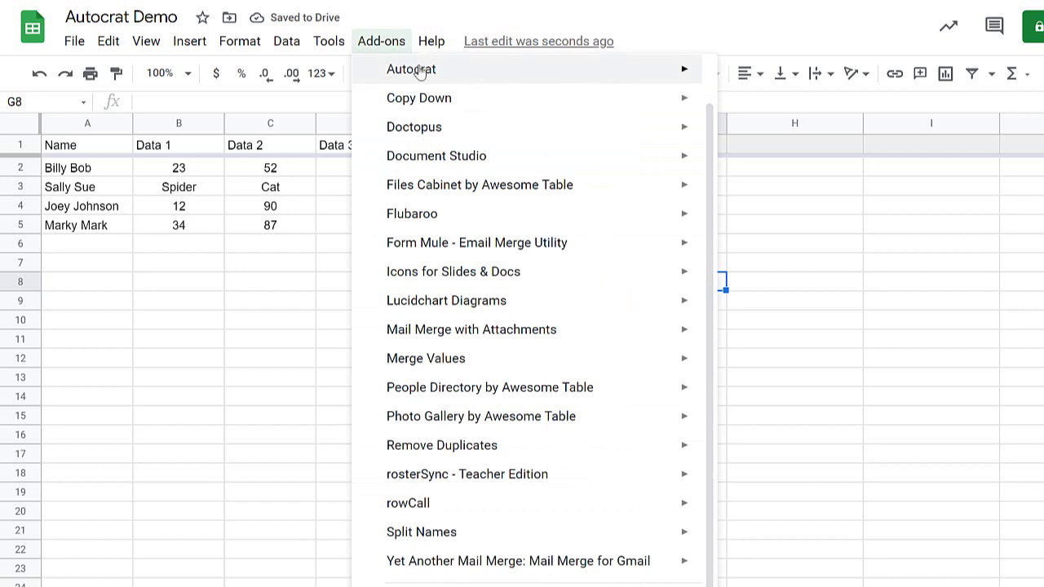
mouse_move(553, 68)
left_click(776, 85)
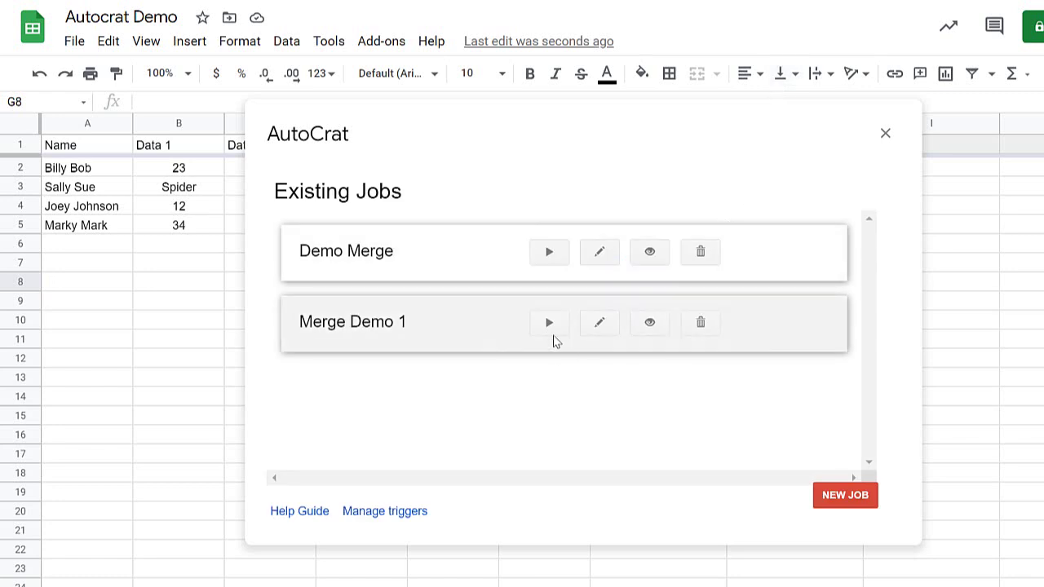
left_click(549, 323)
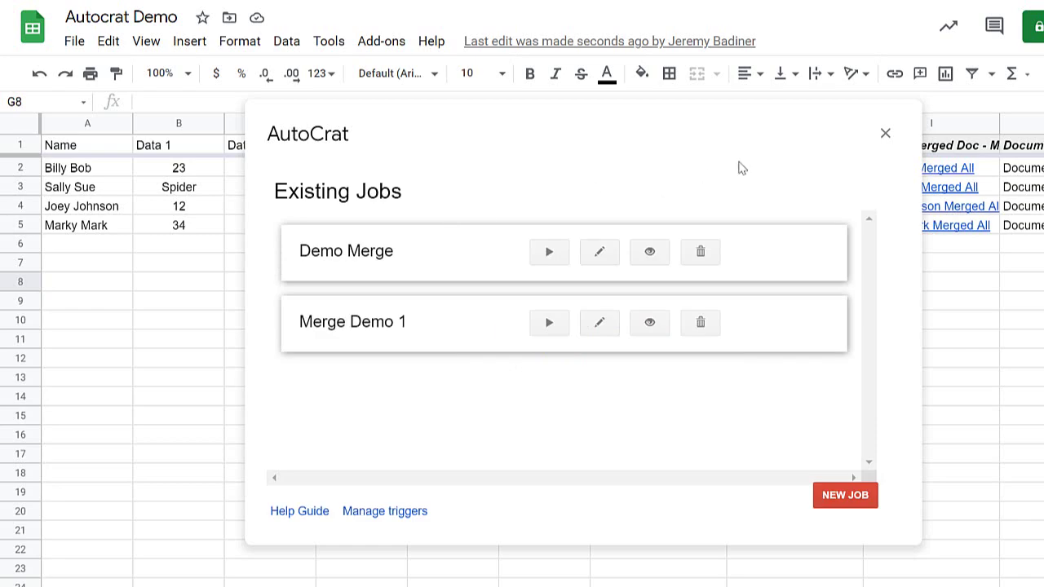
left_click(885, 133)
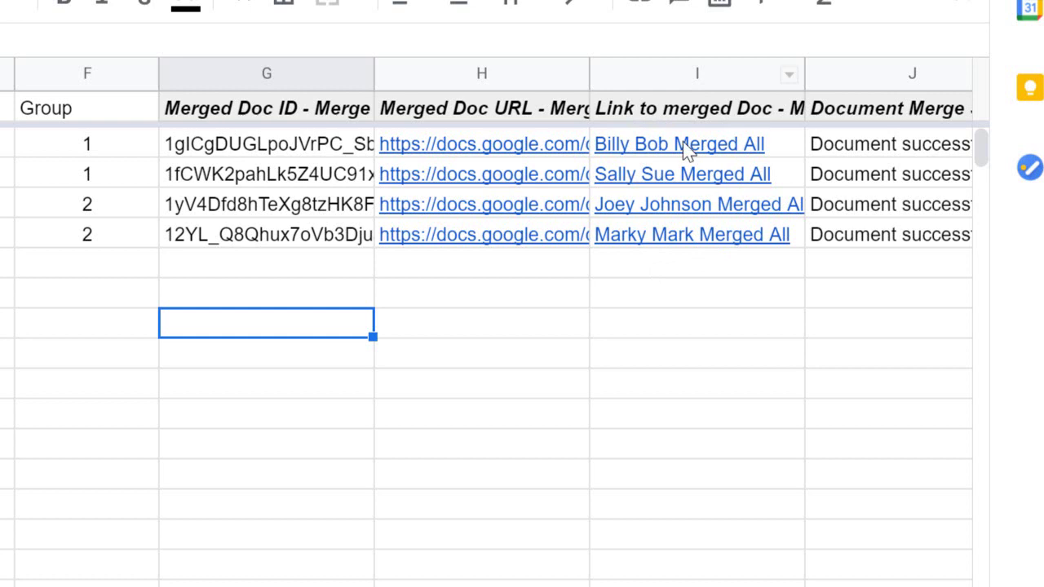
Open the merged document linked in row 2, examine its filled-in letter, and close it.
left_click(682, 584)
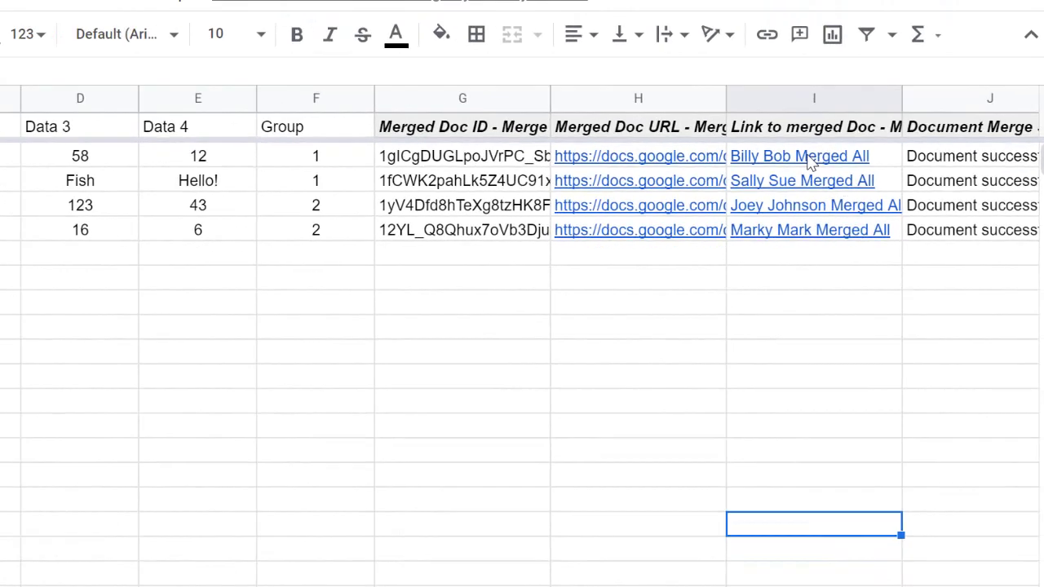
left_click(810, 162)
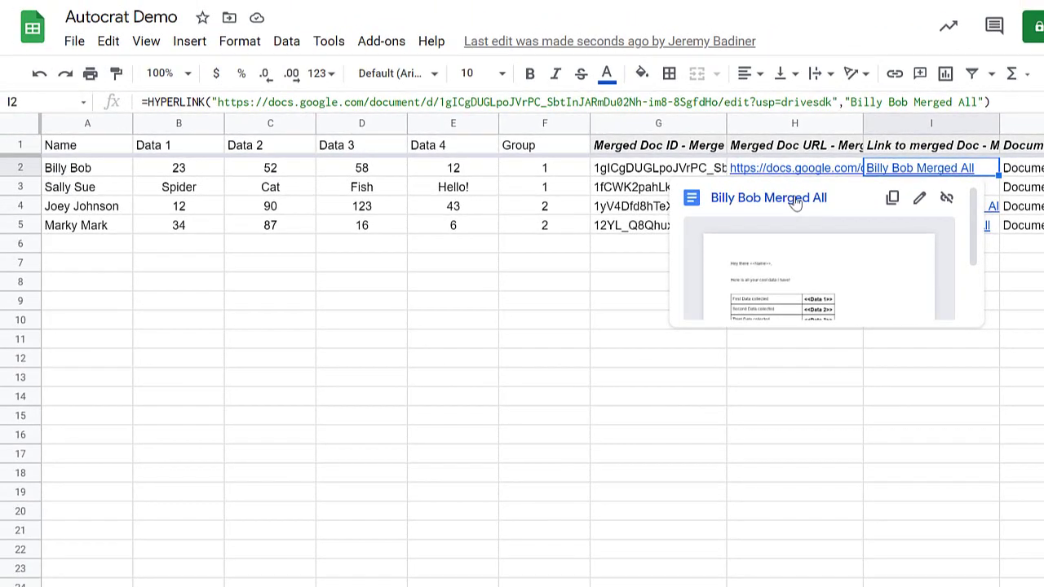
left_click(614, 204)
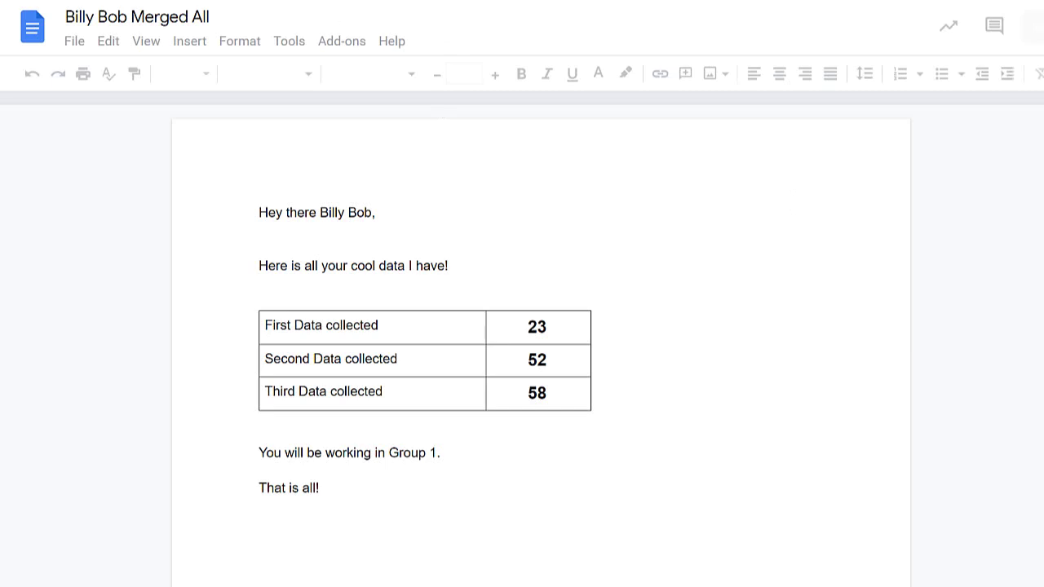
key("ctrl+w")
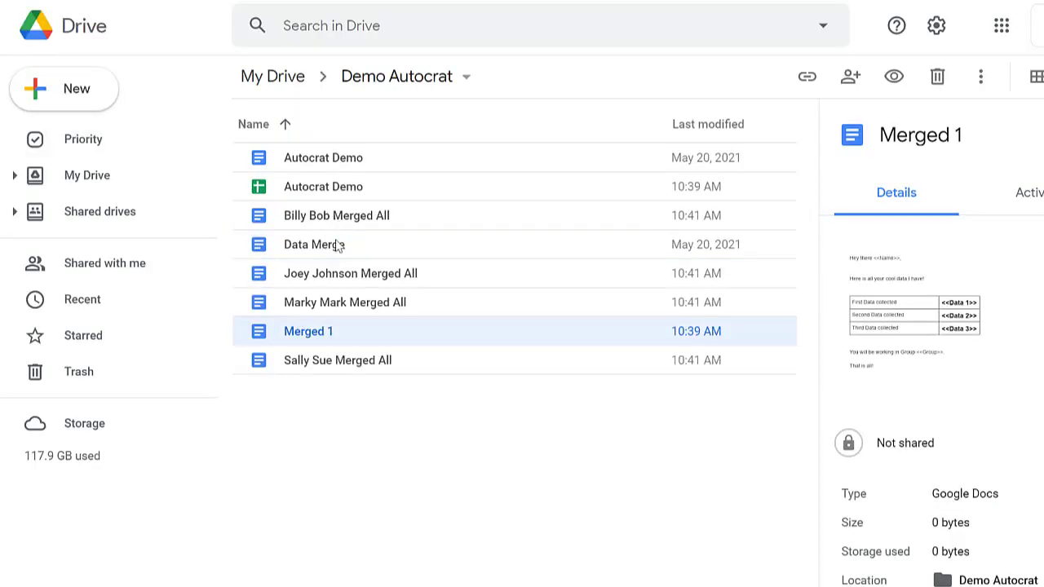
Check the individual merged documents in the Demo Autocrat folder on Google Drive and select the range of files spanning them.
left_click(324, 279)
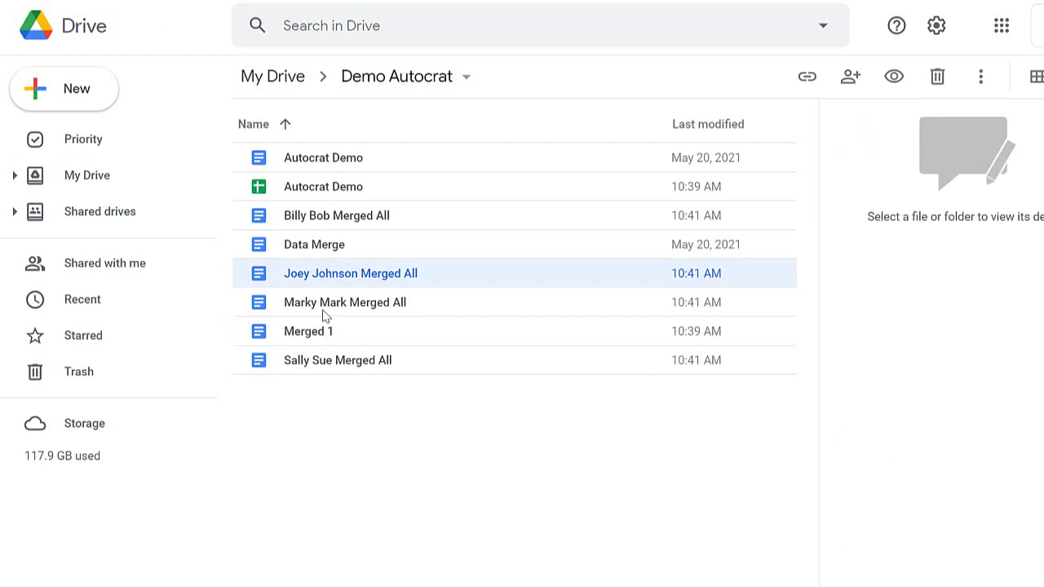
left_click(324, 313)
left_click(320, 374)
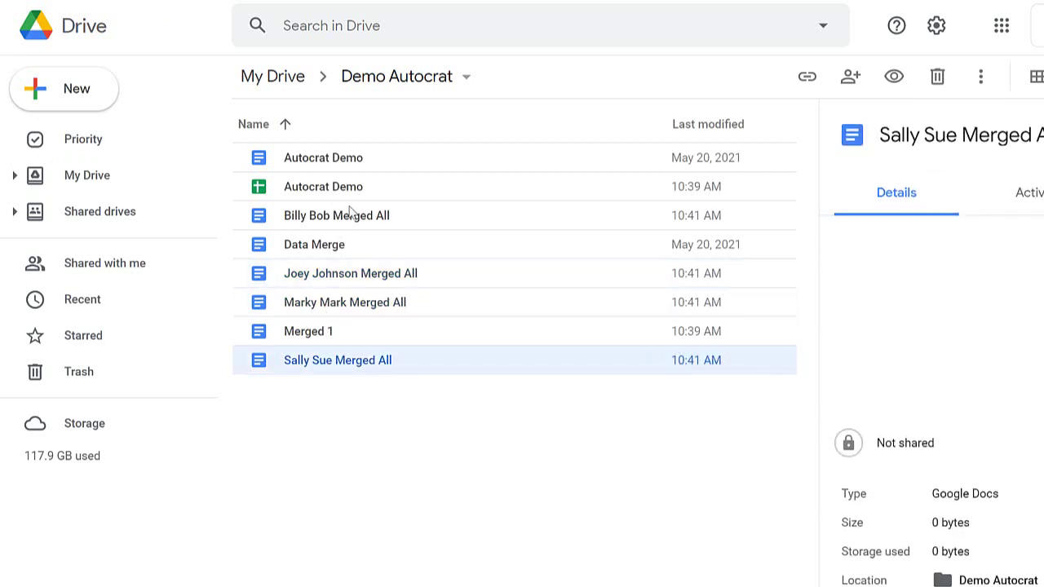
left_click(349, 212)
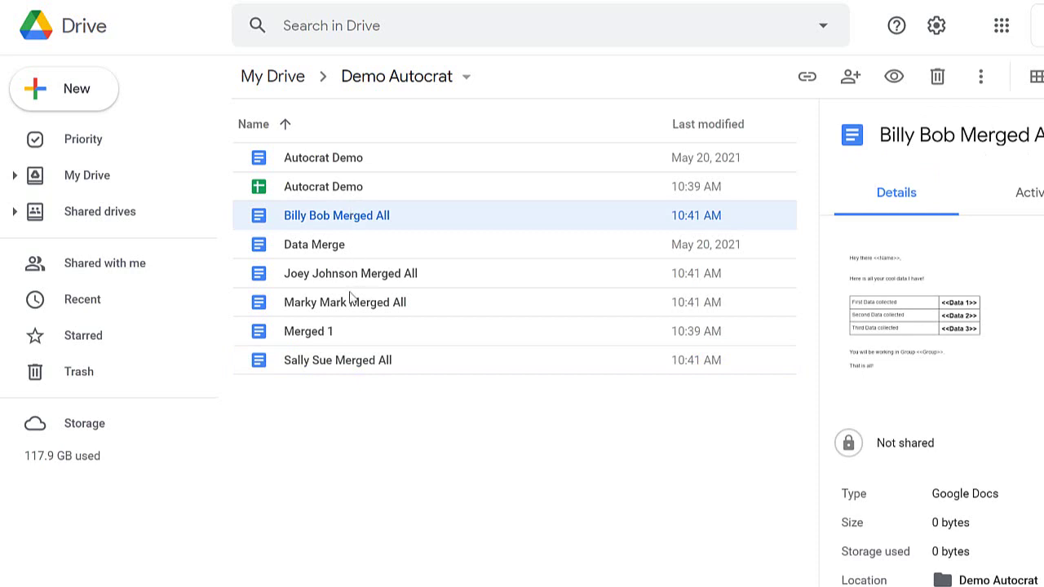
left_click(348, 365, "shift")
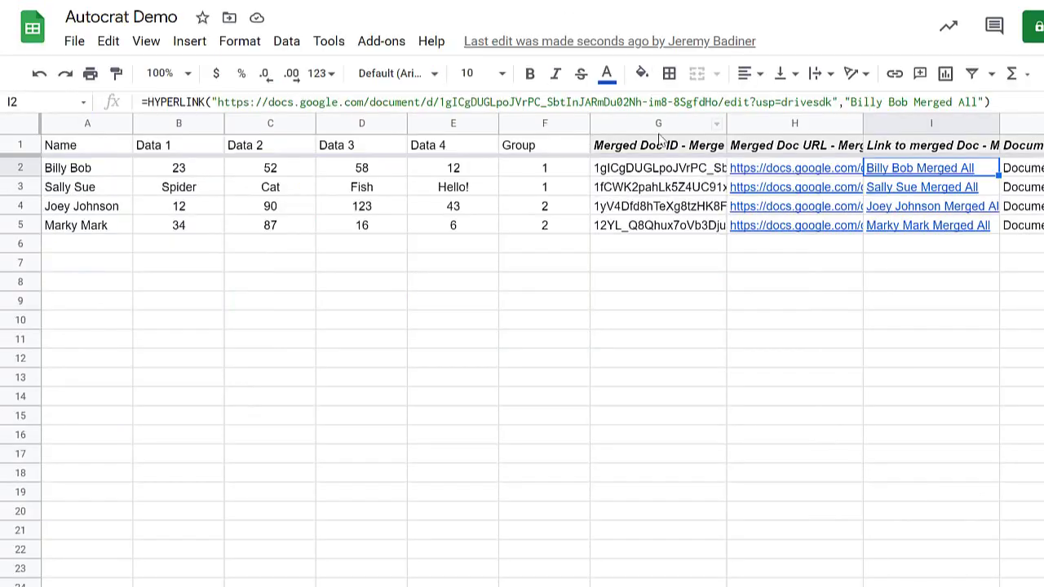
Return to the Autocrat Demo spreadsheet and select the merge result columns G through J.
left_click_drag(661, 129, 1040, 120)
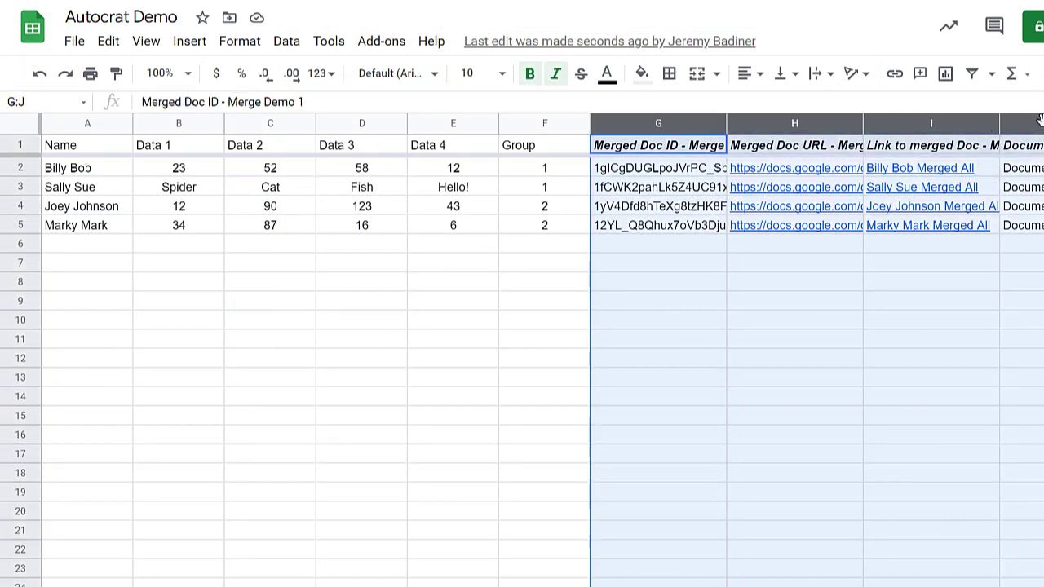